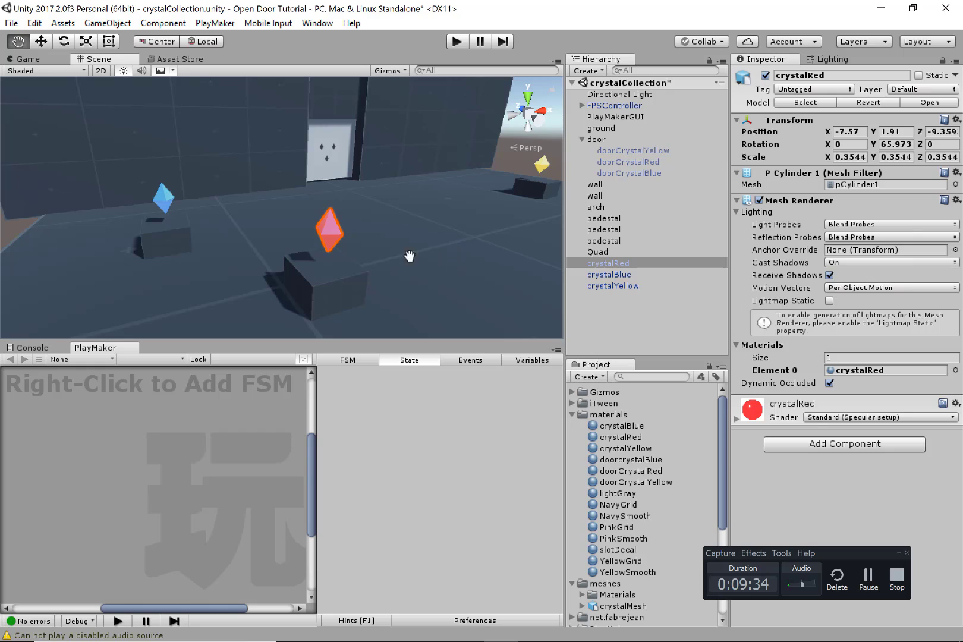
Step: Add a PlayMaker FSM to the crystalRed object and name it Rotator
{"action": "left_click_drag", "start_coordinate": [417, 260], "coordinate": [410, 272], "text": "alt"}
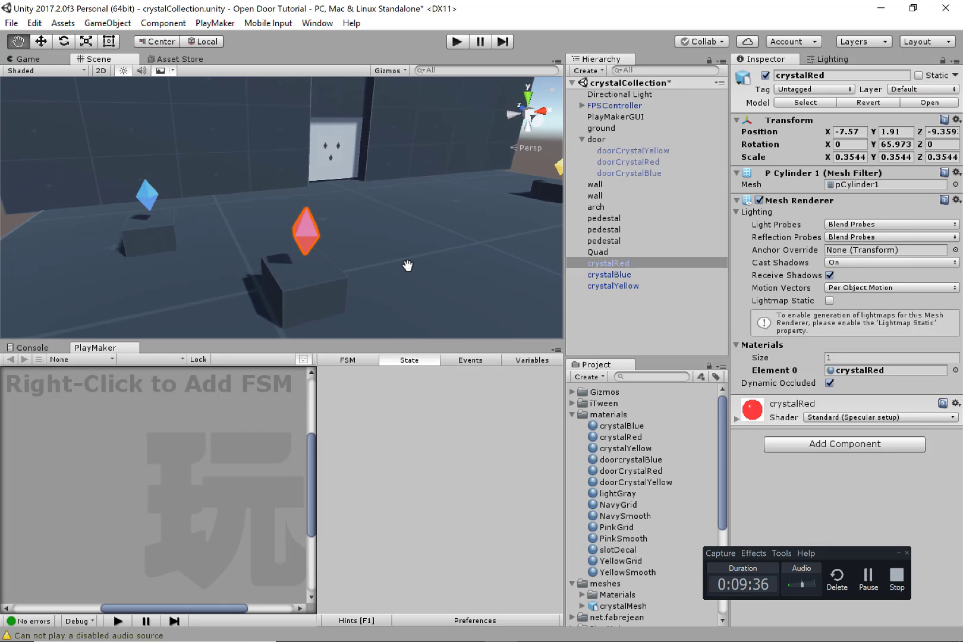
{"action": "left_click", "coordinate": [617, 274]}
{"action": "key", "text": "Up"}
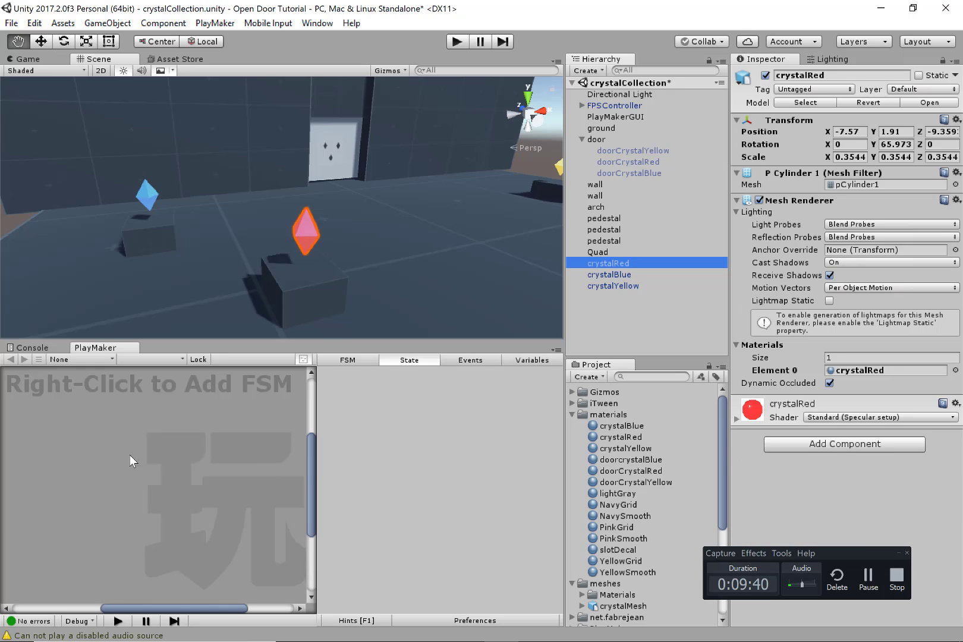
{"action": "right_click", "coordinate": [98, 434]}
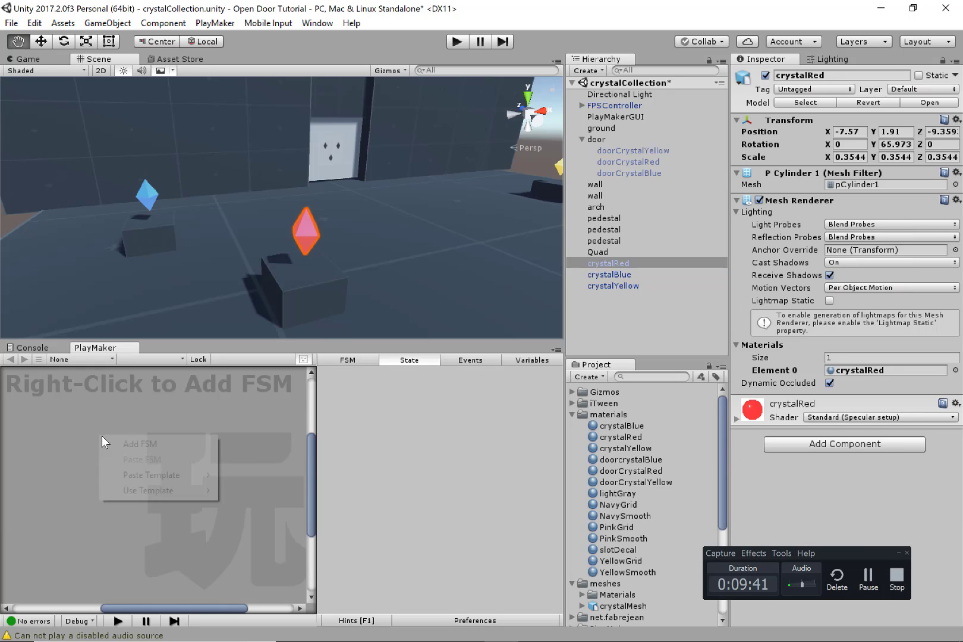
{"action": "left_click", "coordinate": [143, 444]}
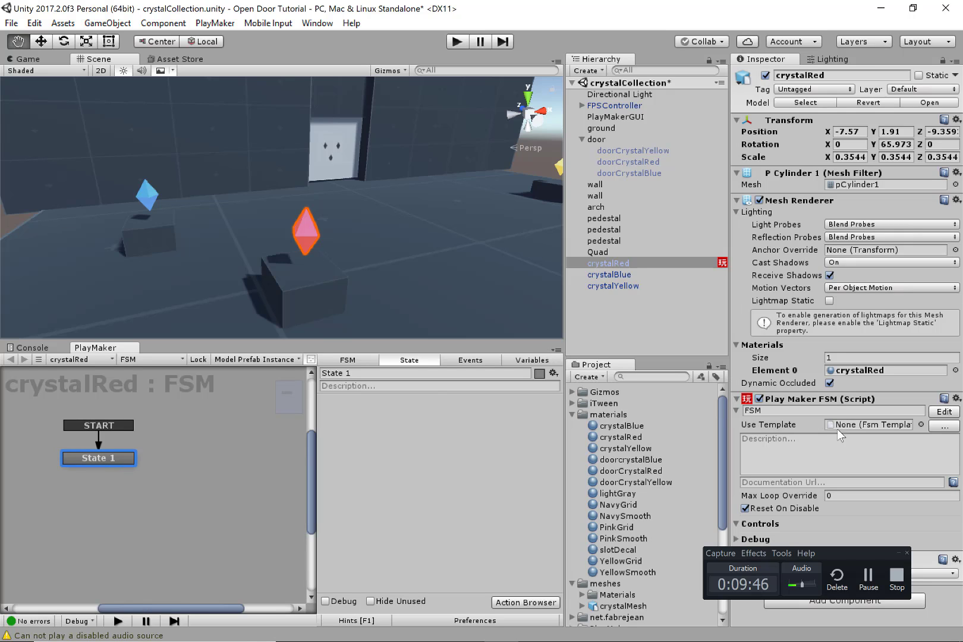
{"action": "left_click", "coordinate": [791, 410]}
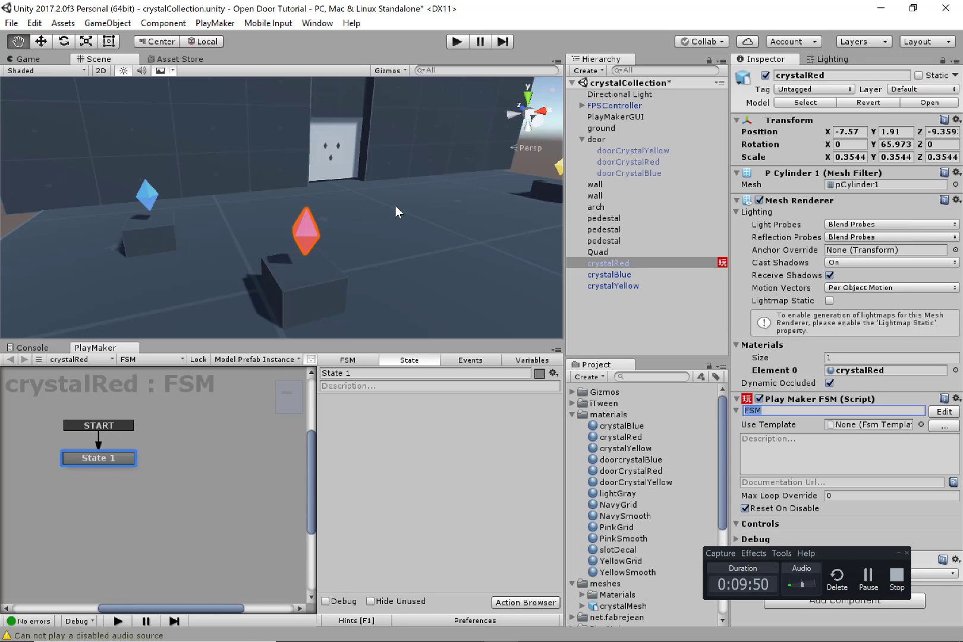
{"action": "type", "text": "Rotator"}
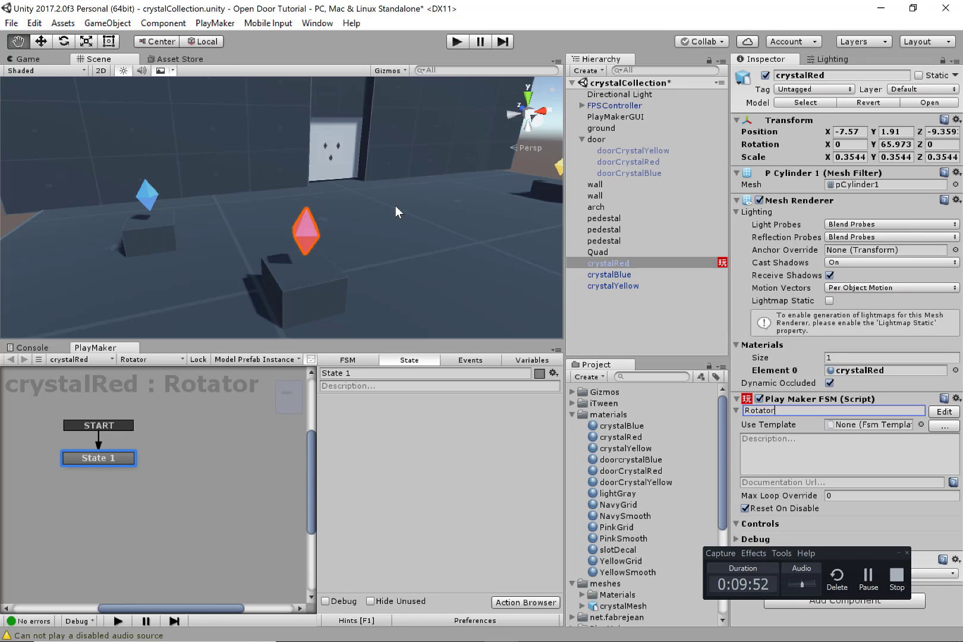
Step: Shift the start state slightly in the graph and rename it rotate
{"action": "left_click_drag", "start_coordinate": [103, 456], "coordinate": [110, 460]}
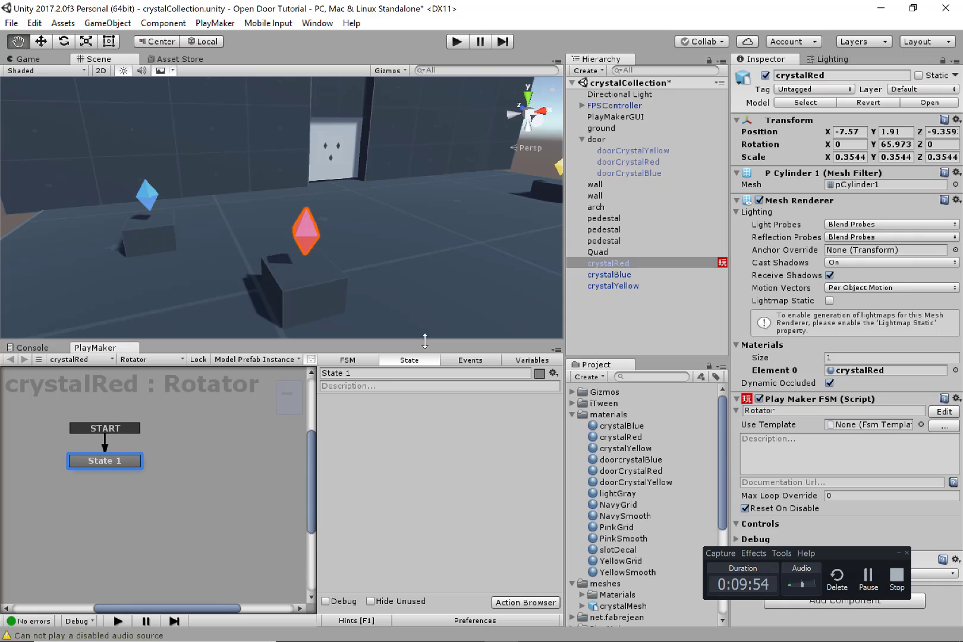
{"action": "left_click", "coordinate": [390, 377]}
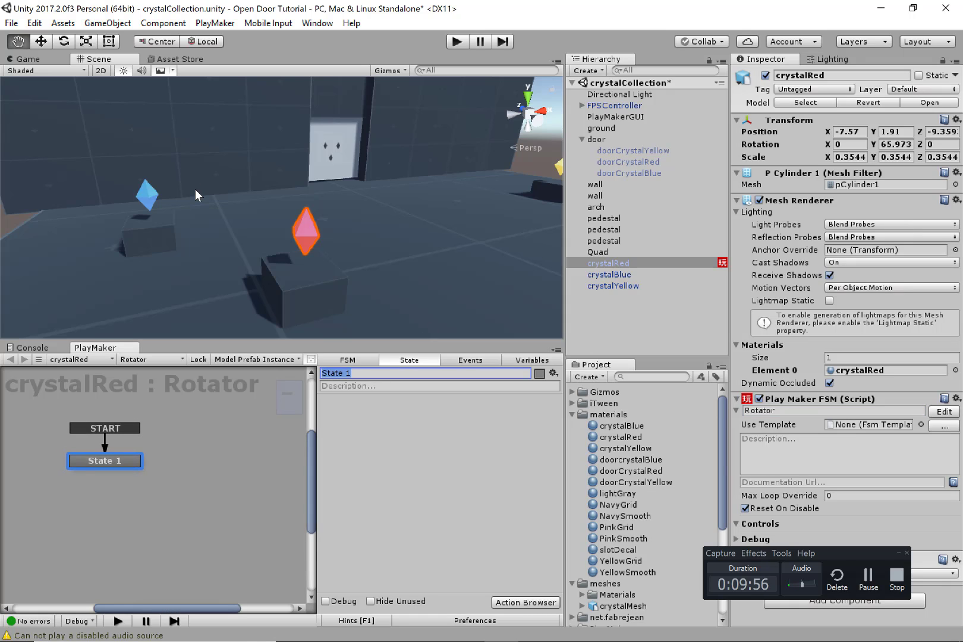
{"action": "type", "text": "rotate"}
Step: Add the I Tween Rotate By action to the rotate state and enlarge the PlayMaker area to show its settings
{"action": "left_click", "coordinate": [526, 602]}
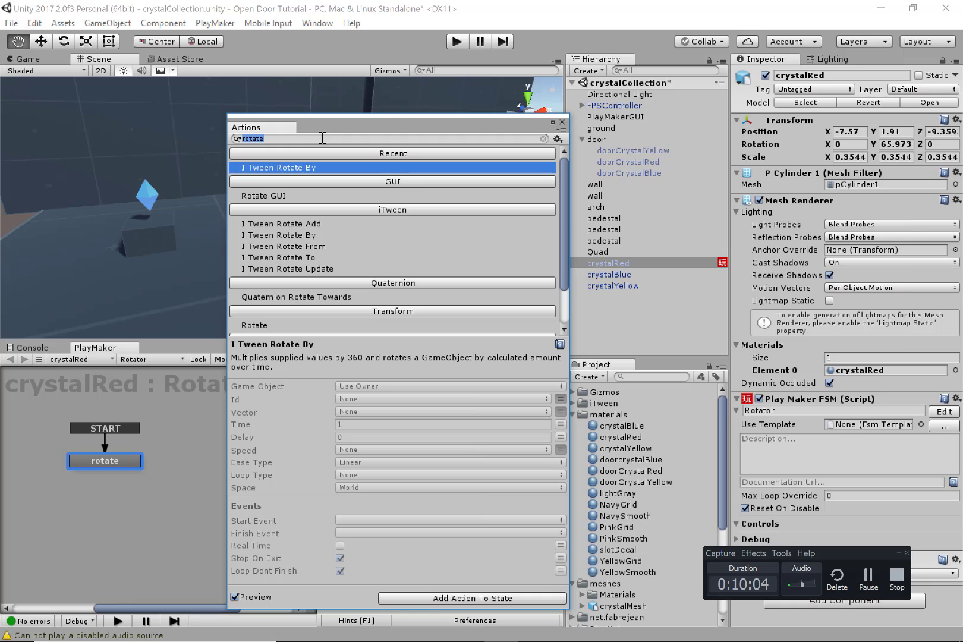
{"action": "type", "text": "rotate"}
{"action": "scroll", "coordinate": [395, 227], "scroll_direction": "down", "scroll_amount": 2}
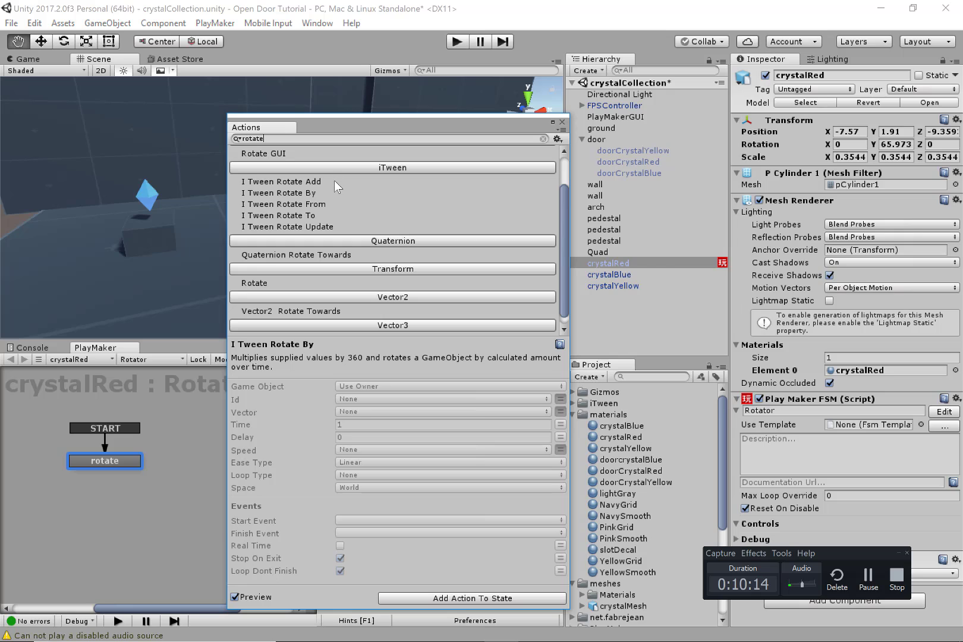
{"action": "left_click", "coordinate": [252, 192]}
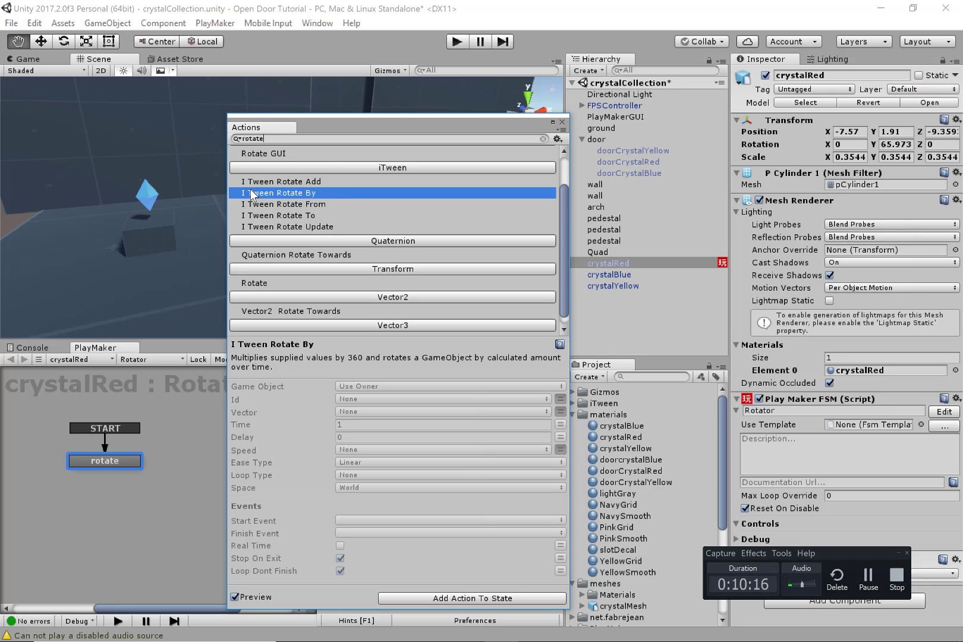
{"action": "double_click", "coordinate": [358, 195]}
{"action": "left_click", "coordinate": [563, 122]}
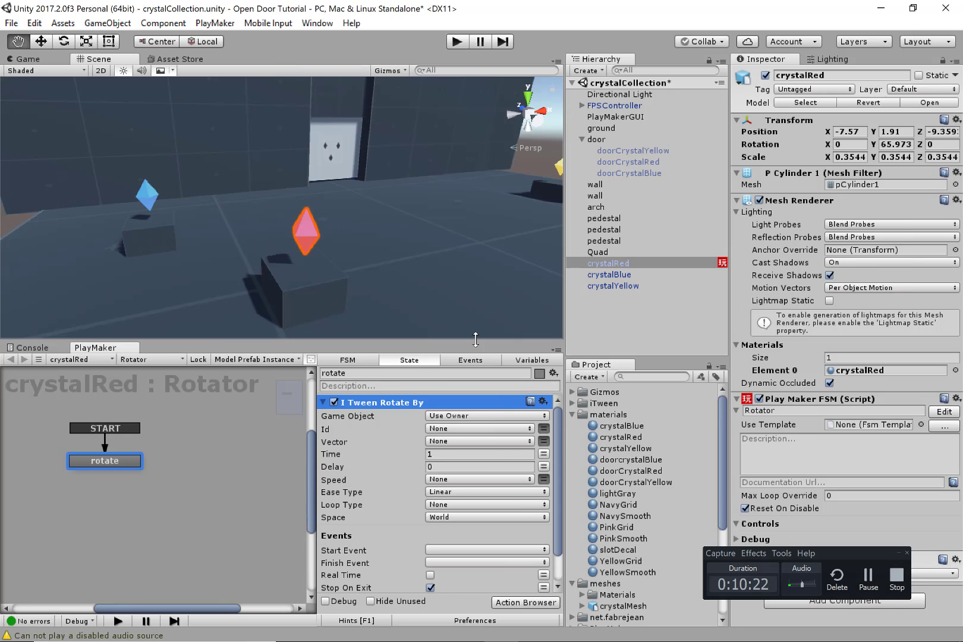
{"action": "left_click_drag", "start_coordinate": [479, 340], "coordinate": [474, 287]}
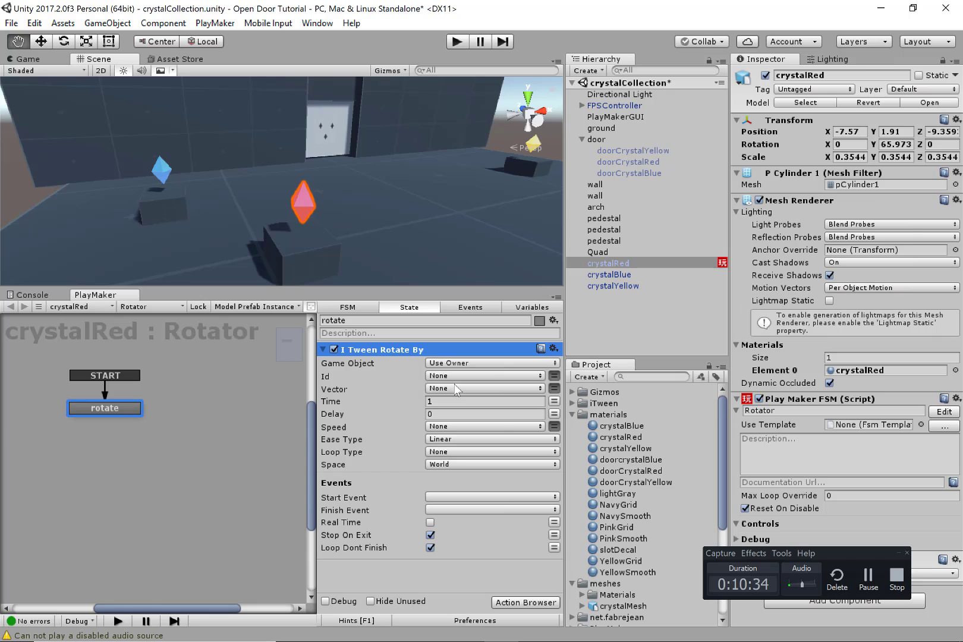
Step: Compare the red crystal's rotation axes in global and local orientation
{"action": "mouse_move", "coordinate": [386, 234]}
{"action": "left_mouse_down", "text": "alt"}
{"action": "mouse_move", "coordinate": [374, 228]}
{"action": "mouse_move", "coordinate": [393, 226]}
{"action": "left_mouse_up", "text": "alt"}
{"action": "right_click_drag", "start_coordinate": [393, 226], "coordinate": [324, 212], "text": "alt"}
{"action": "left_click", "coordinate": [215, 40]}
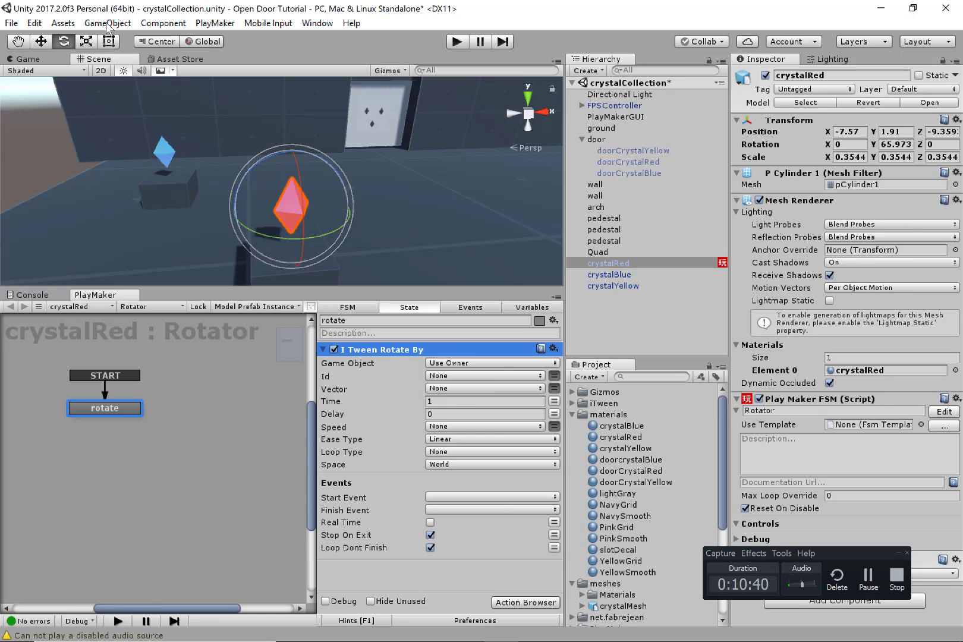
{"action": "left_click", "coordinate": [205, 41]}
{"action": "left_click_drag", "start_coordinate": [321, 216], "coordinate": [326, 257], "text": "alt"}
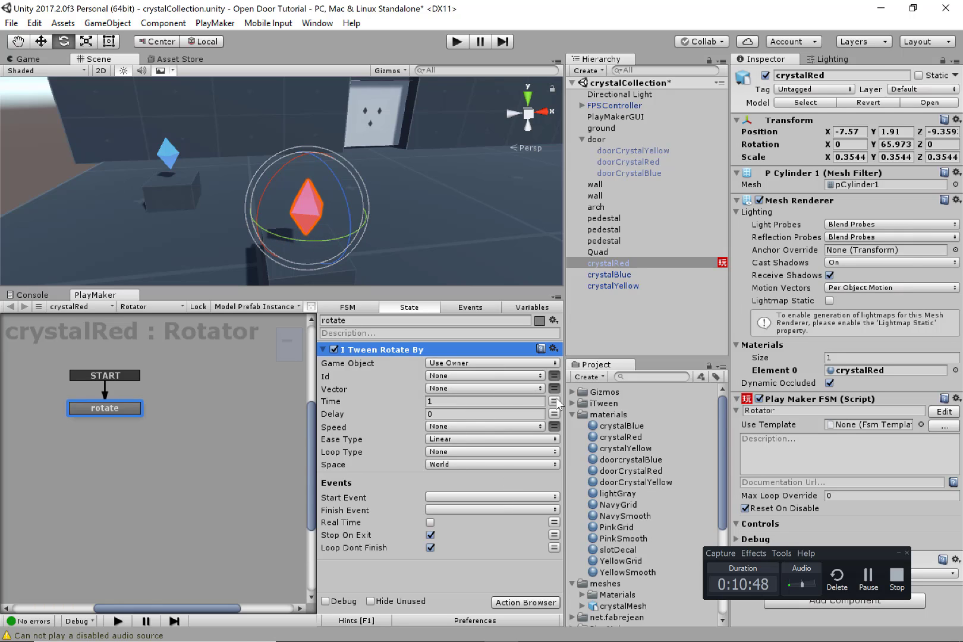
Step: Give the I Tween Rotate By action a direct Vector with Y at 1 and a Speed of 30
{"action": "left_click", "coordinate": [555, 390]}
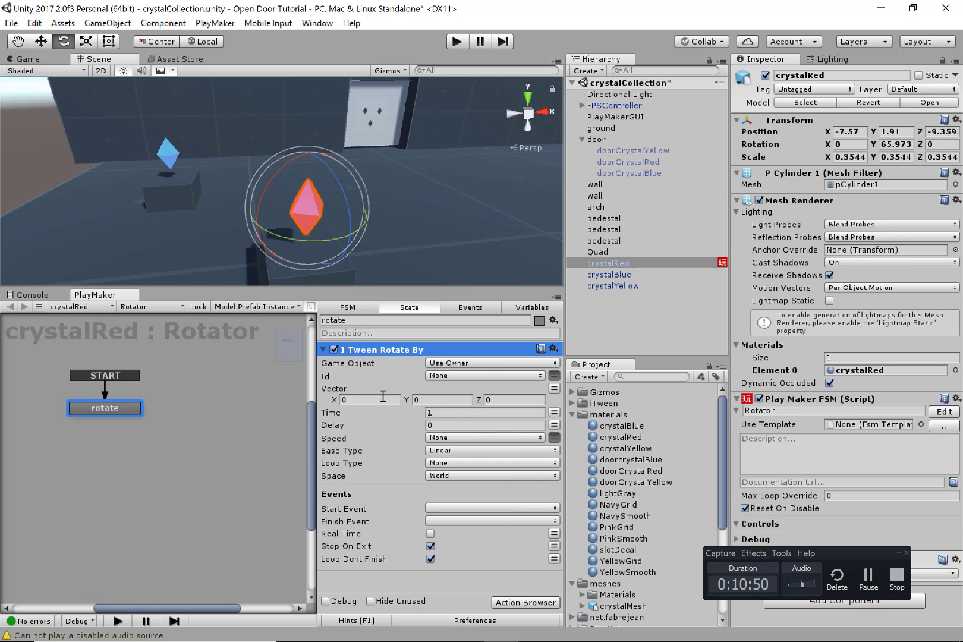
{"action": "left_click", "coordinate": [440, 401]}
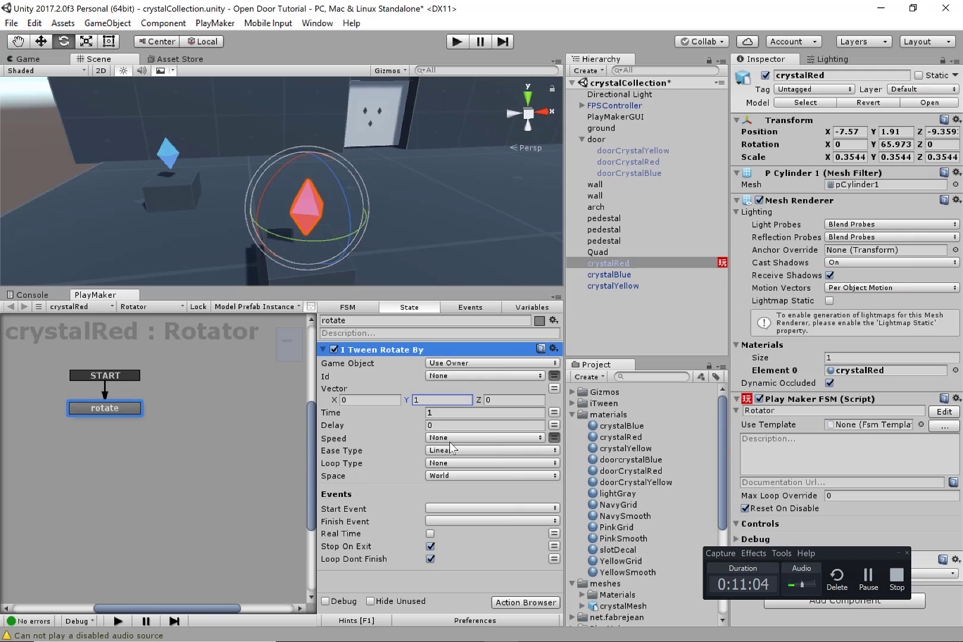
{"action": "left_click", "coordinate": [553, 439]}
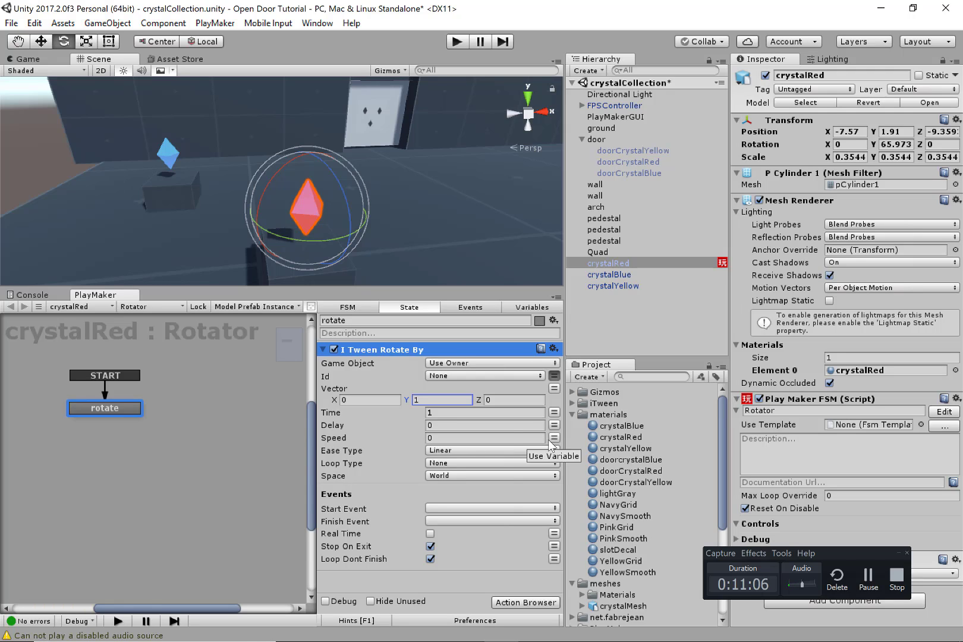
{"action": "left_click", "coordinate": [518, 438]}
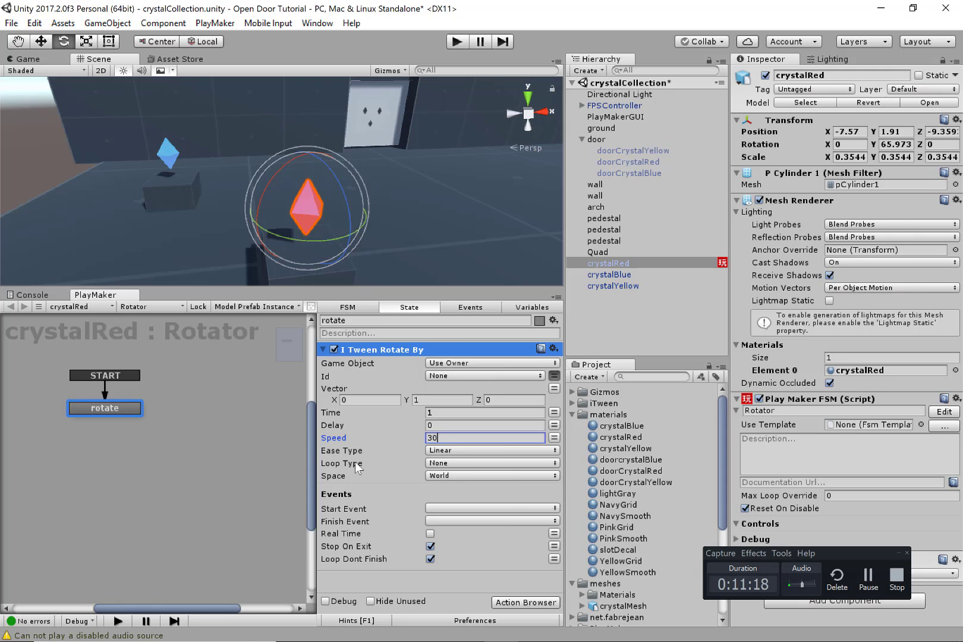
Step: Set the rotation action's Loop Type to Loop and its Space to Self
{"action": "left_click", "coordinate": [459, 464]}
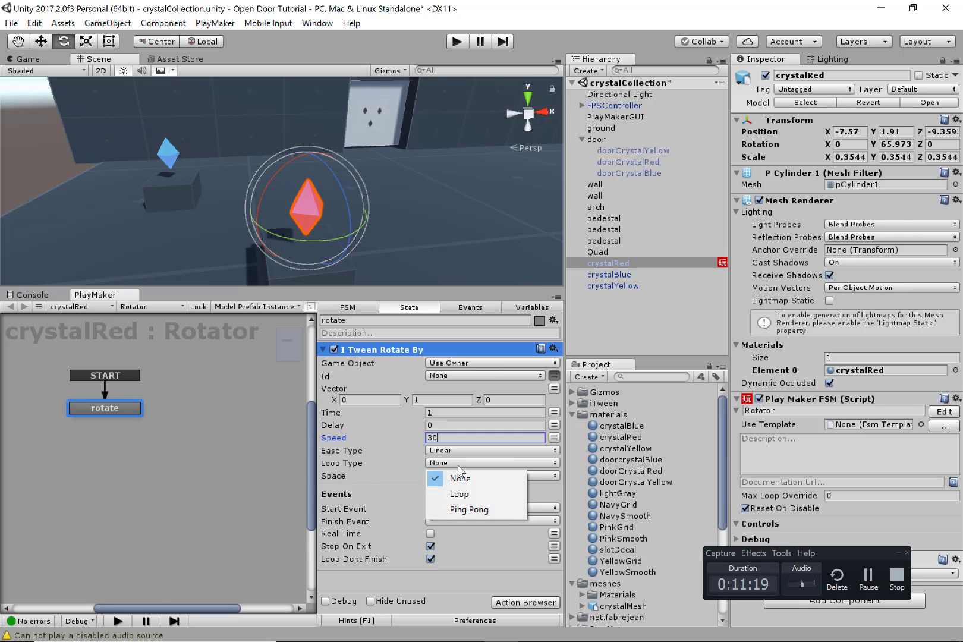
{"action": "left_click", "coordinate": [468, 496]}
{"action": "left_click", "coordinate": [470, 476]}
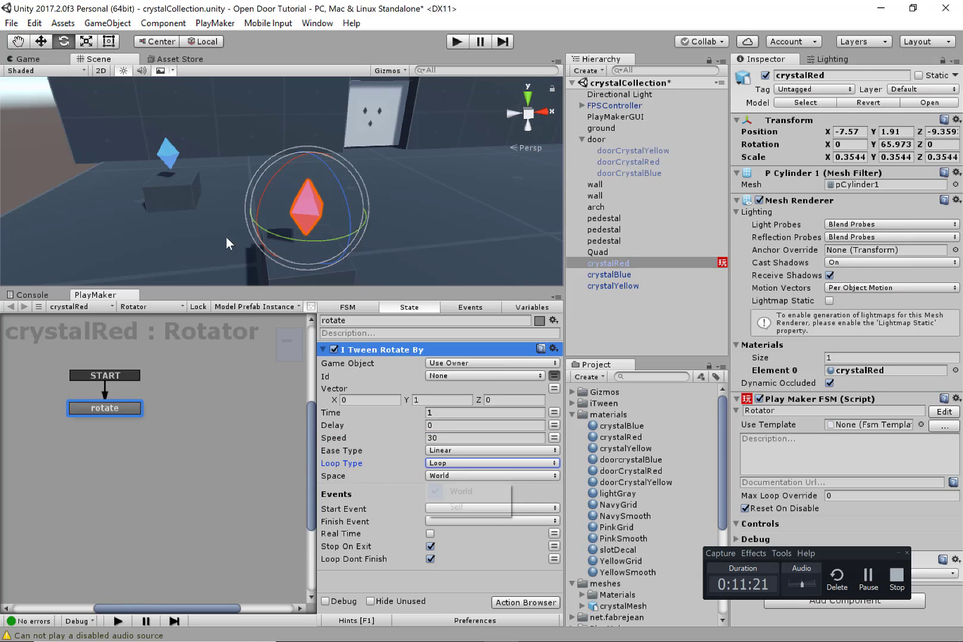
{"action": "left_click", "coordinate": [474, 508]}
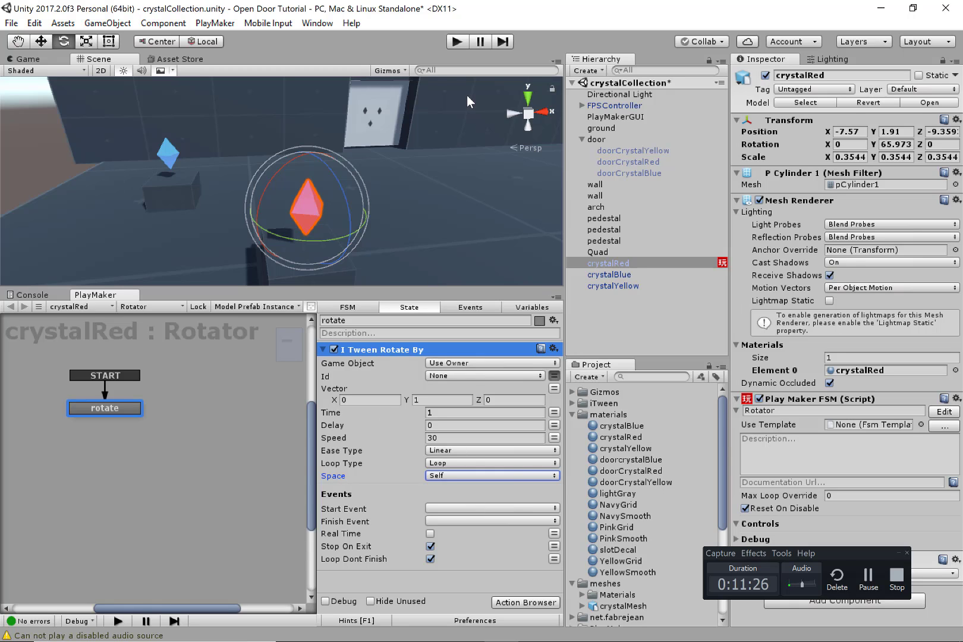
Step: Play-test the scene, walk around the red crystal to check its rotation, and stop the game
{"action": "left_click", "coordinate": [456, 41]}
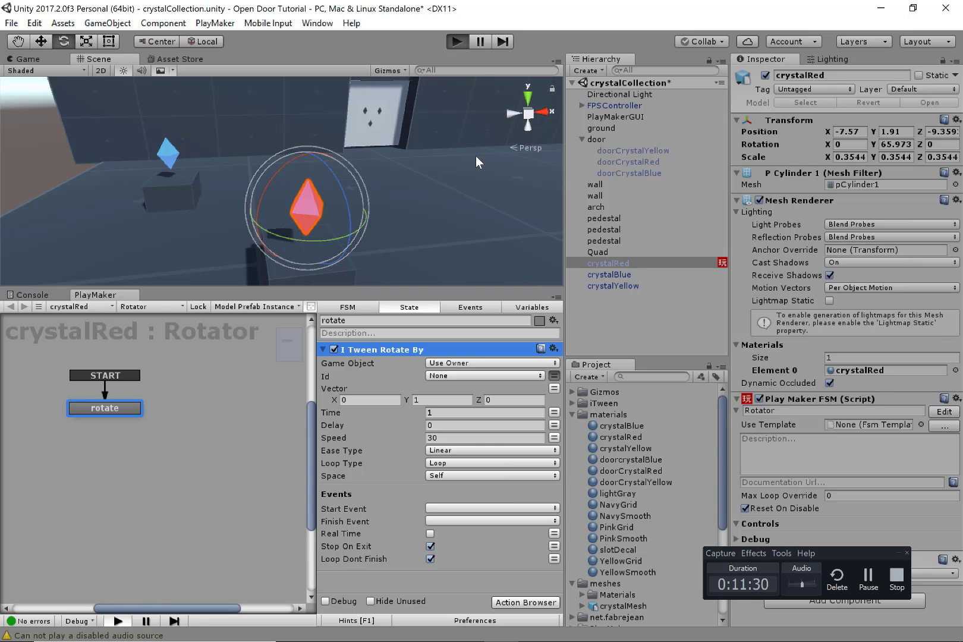
{"action": "key", "text": "w"}
{"action": "key", "text": "a"}
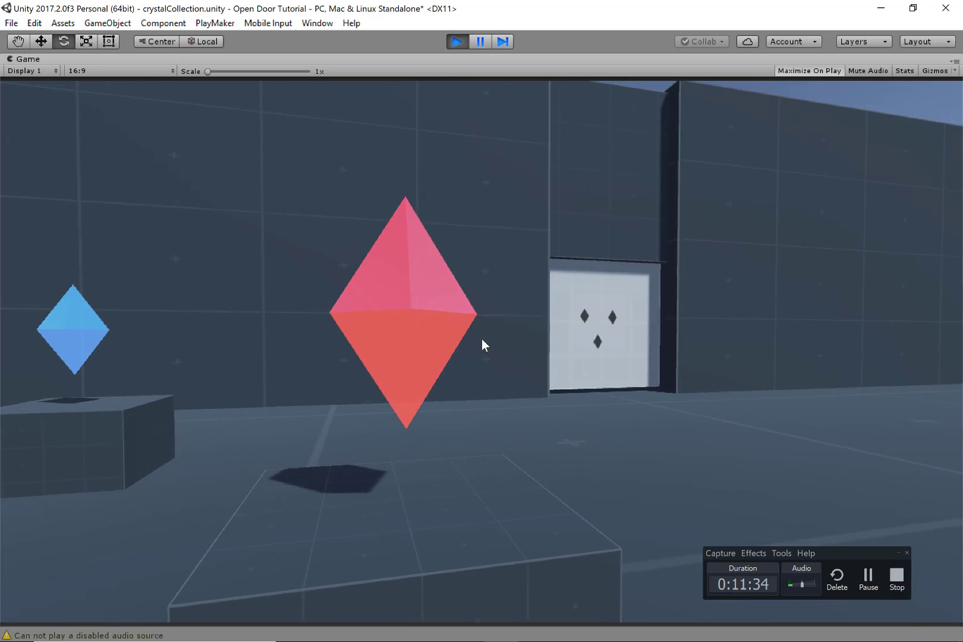
{"action": "key", "text": "d"}
{"action": "key", "text": "d"}
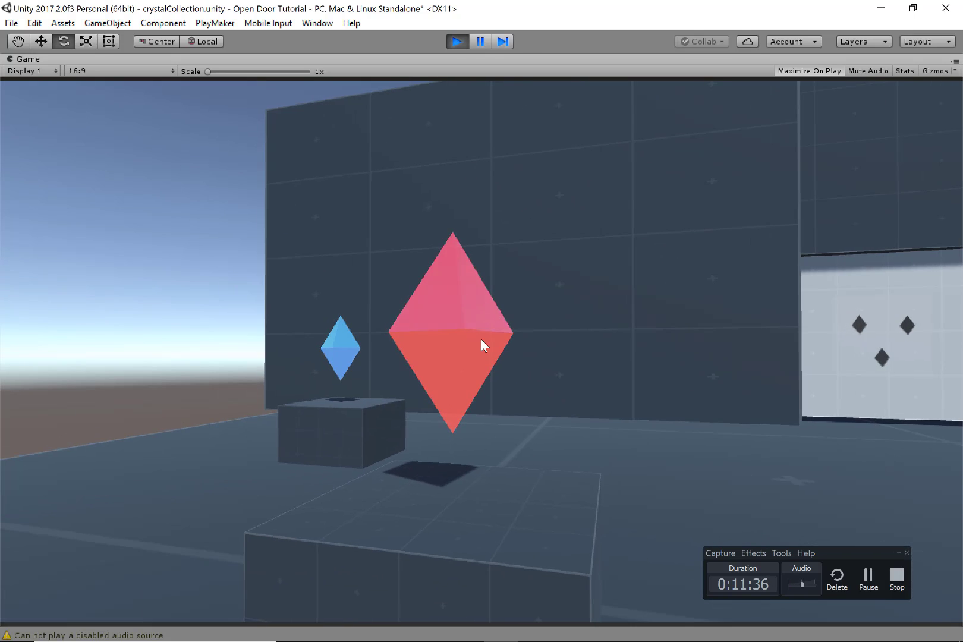
{"action": "key", "text": "d"}
{"action": "key", "text": "d"}
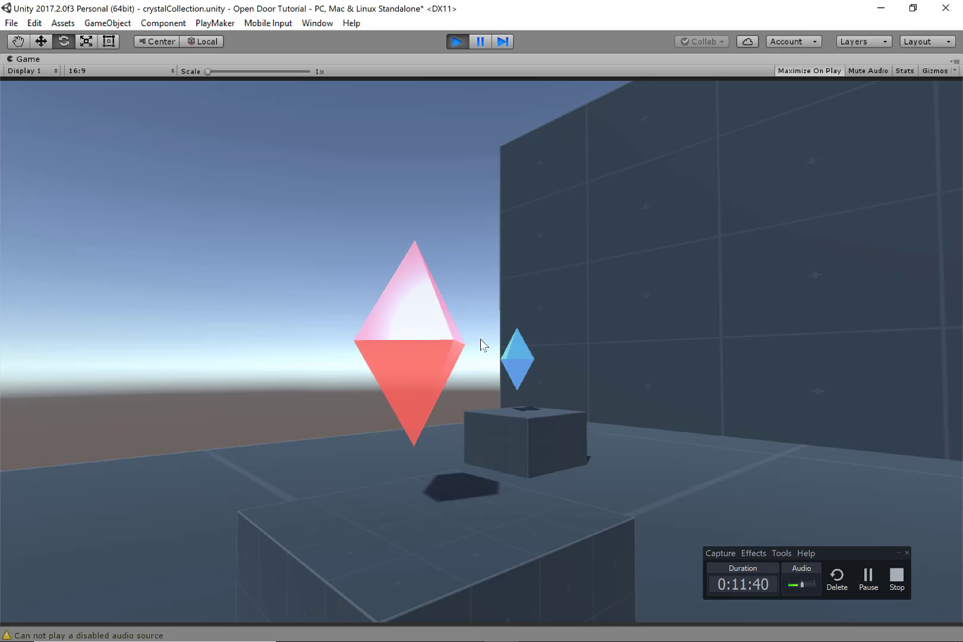
{"action": "key", "text": "w"}
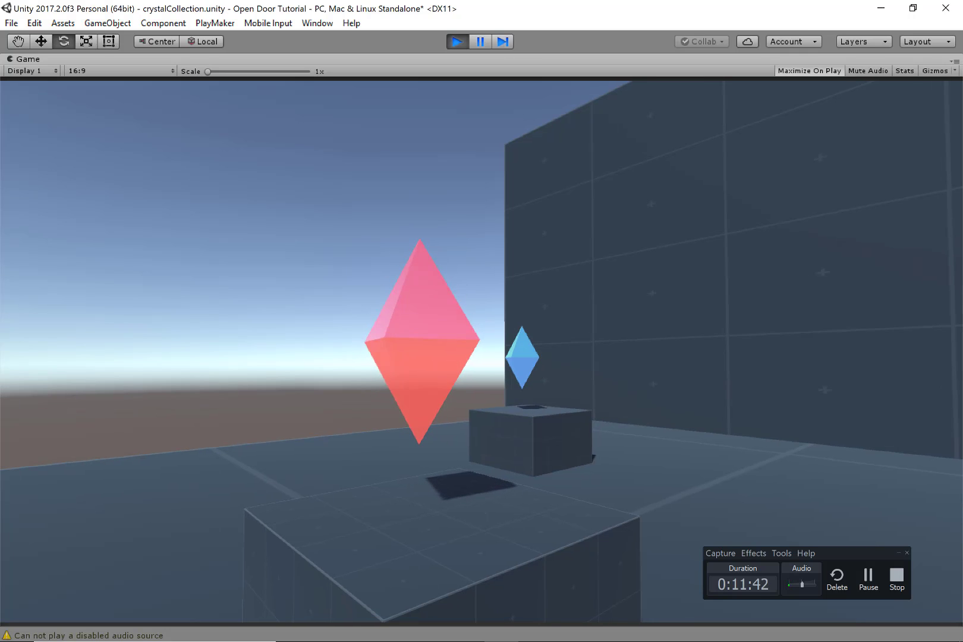
{"action": "key", "text": "Escape"}
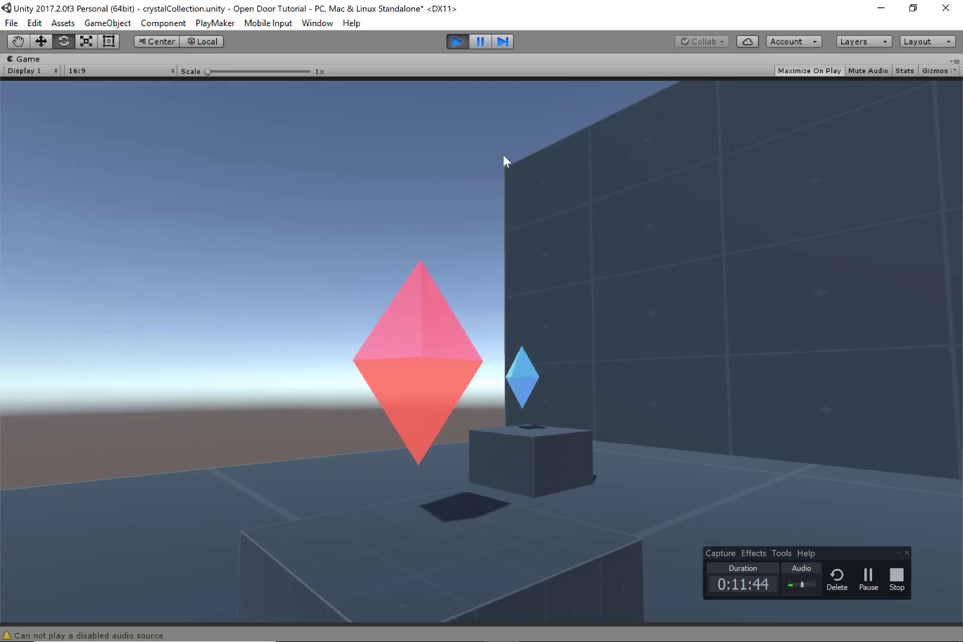
{"action": "left_click", "coordinate": [459, 41]}
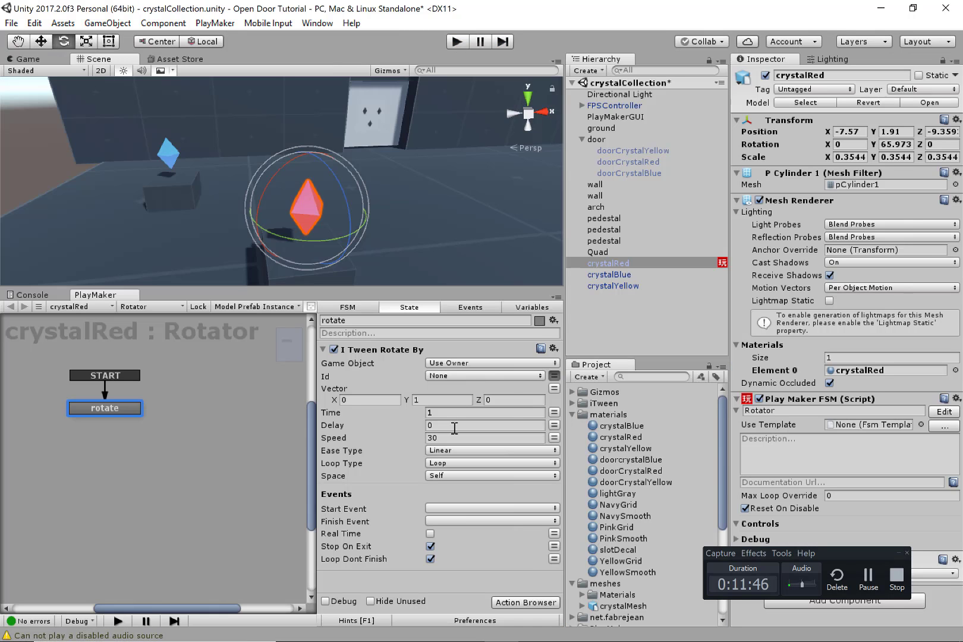
Step: Set the rotation action's Speed to 45 and play-test the red crystal's spin again, stopping the game when finished
{"action": "left_click", "coordinate": [485, 438]}
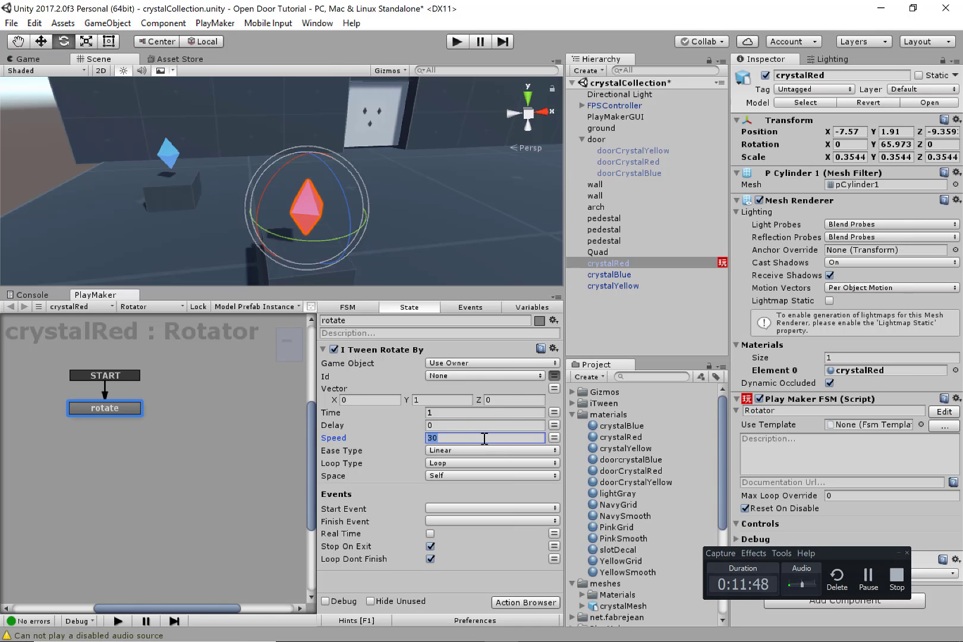
{"action": "type", "text": "45"}
{"action": "left_click", "coordinate": [457, 42]}
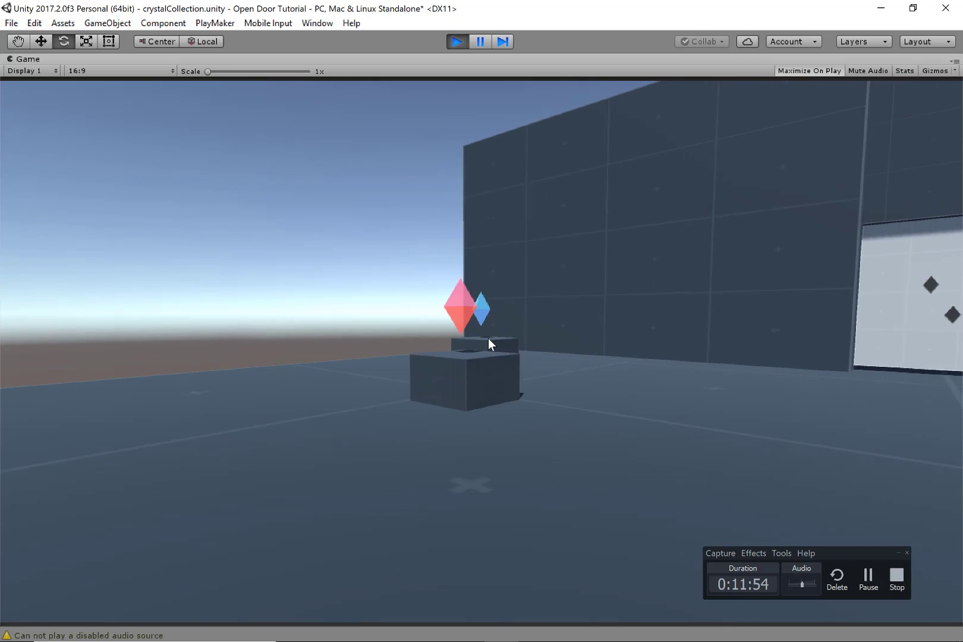
{"action": "key", "text": "w"}
{"action": "key", "text": "a"}
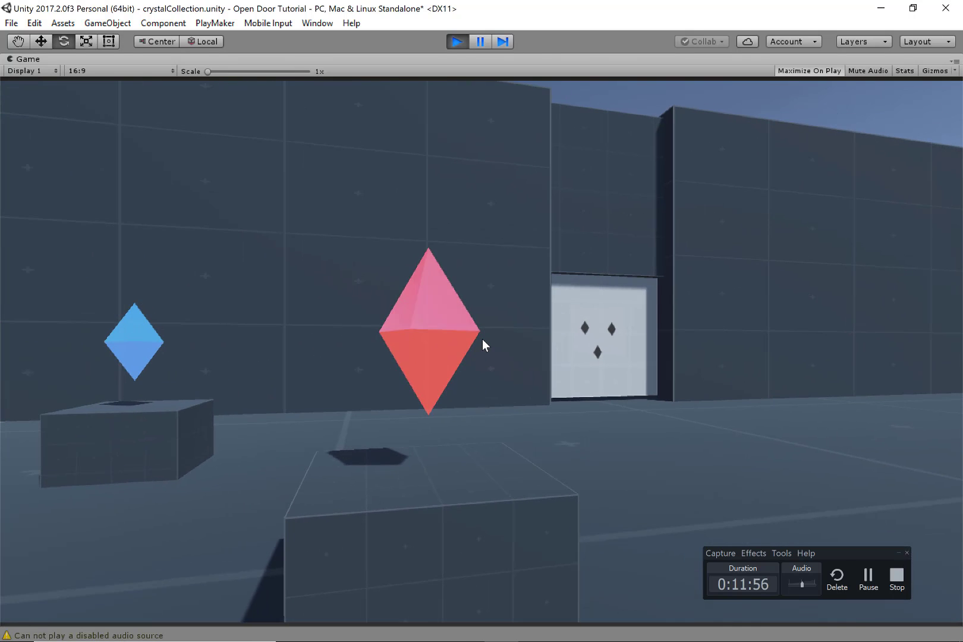
{"action": "key", "text": "d"}
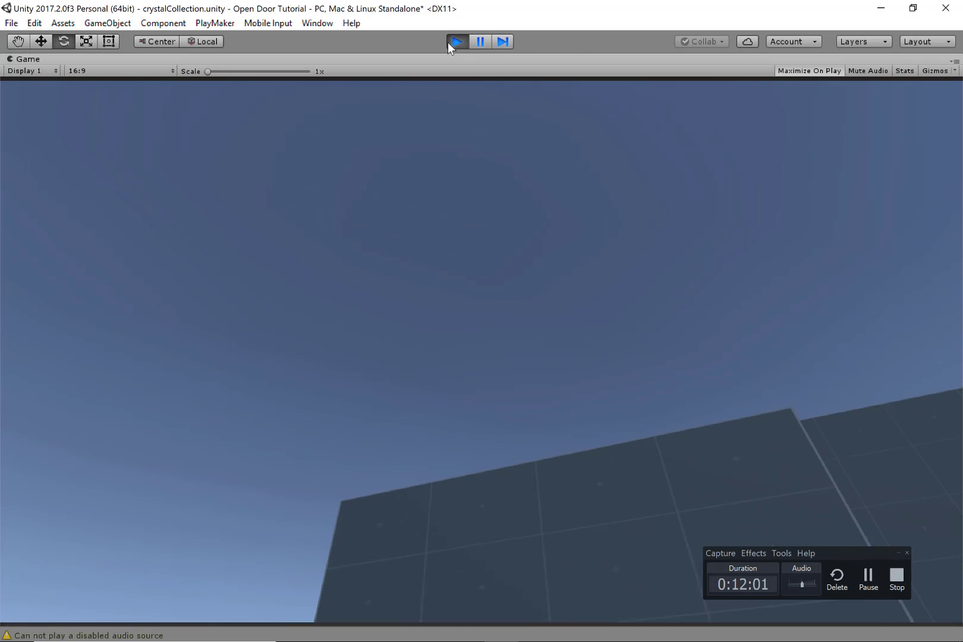
{"action": "left_click", "coordinate": [457, 41]}
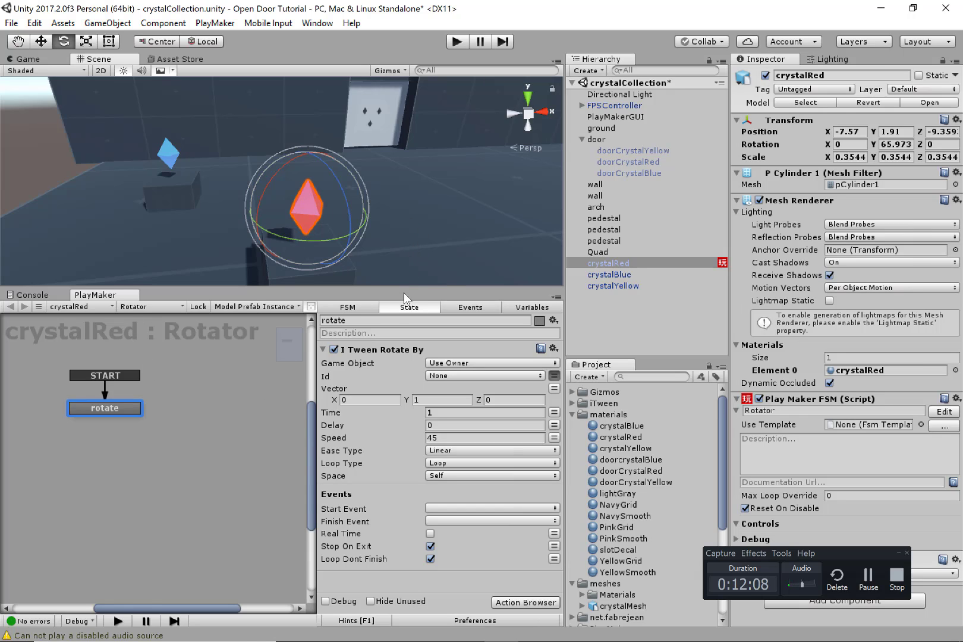
{"action": "left_click_drag", "start_coordinate": [437, 232], "coordinate": [400, 236], "text": "alt"}
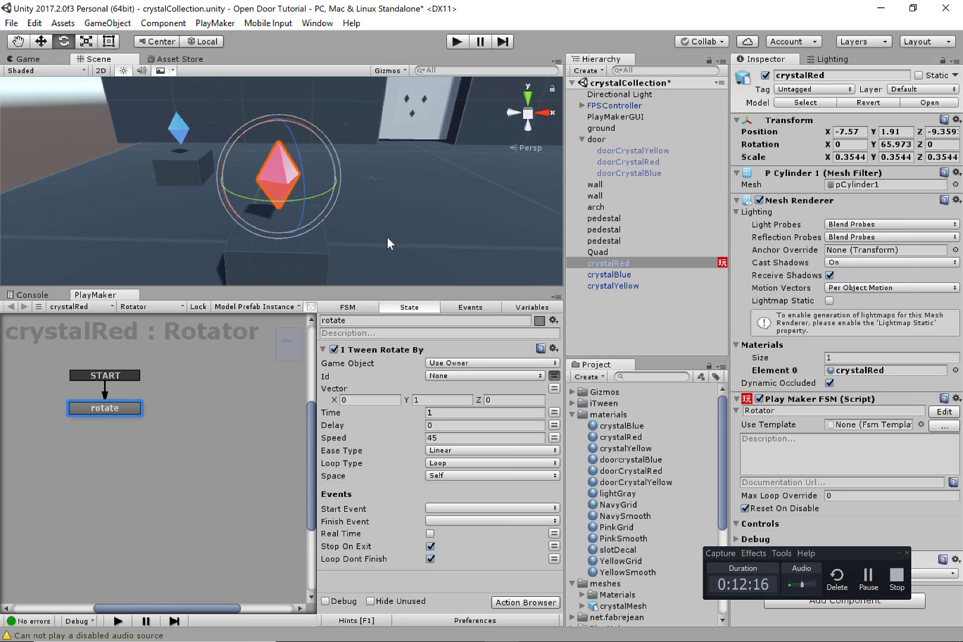
{"action": "left_click_drag", "start_coordinate": [396, 210], "coordinate": [142, 102], "text": "alt"}
{"action": "right_click_drag", "start_coordinate": [276, 208], "coordinate": [329, 236], "text": "alt"}
{"action": "middle_click_drag", "start_coordinate": [331, 234], "coordinate": [332, 229], "text": "alt"}
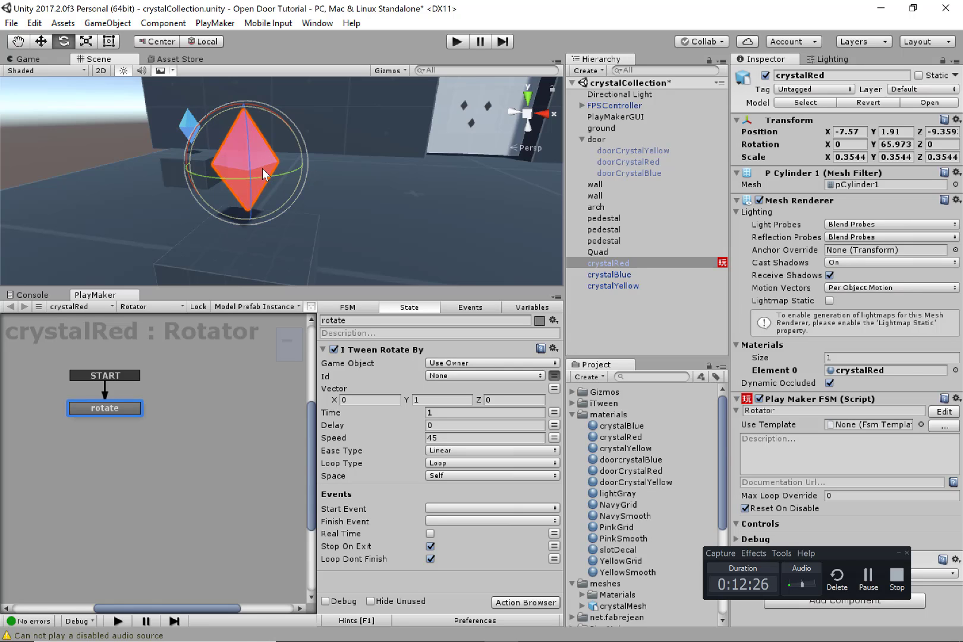
{"action": "mouse_move", "coordinate": [375, 190]}
{"action": "left_mouse_down", "text": "alt"}
{"action": "mouse_move", "coordinate": [365, 185]}
{"action": "mouse_move", "coordinate": [366, 203]}
{"action": "left_mouse_up", "text": "alt"}
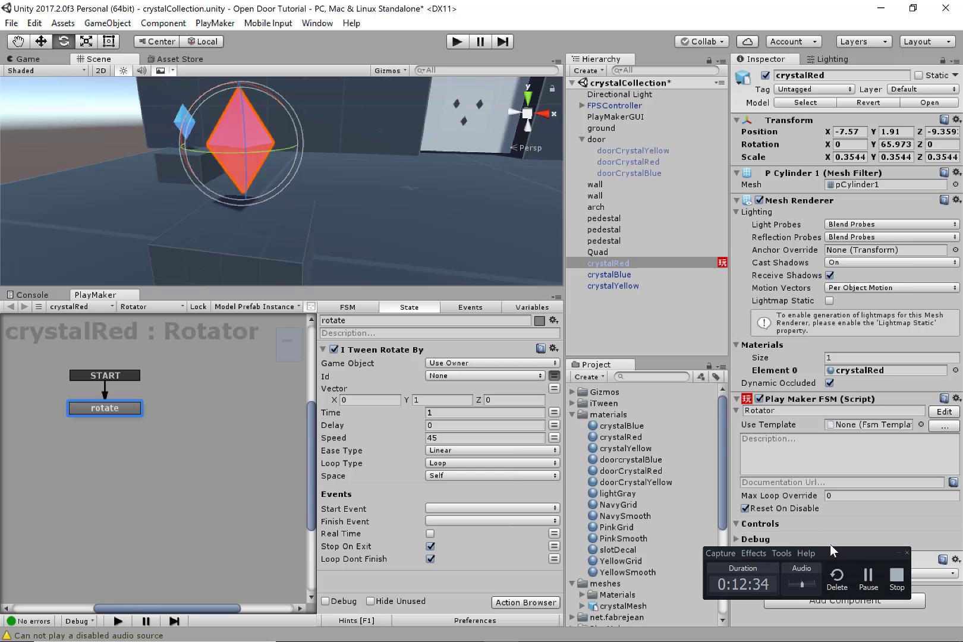
{"action": "mouse_move", "coordinate": [853, 552]}
{"action": "left_mouse_down"}
{"action": "mouse_move", "coordinate": [813, 540]}
{"action": "mouse_move", "coordinate": [843, 569]}
{"action": "left_mouse_up"}
{"action": "left_click", "coordinate": [903, 568]}
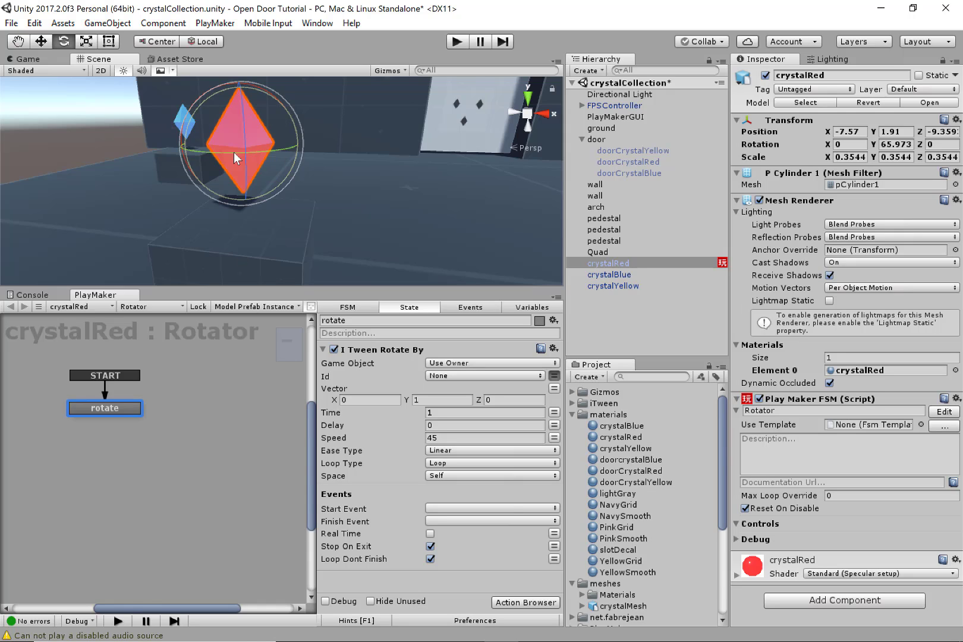
Step: Add a second PlayMaker FSM to crystalRed and name it Collection
{"action": "left_click", "coordinate": [169, 308]}
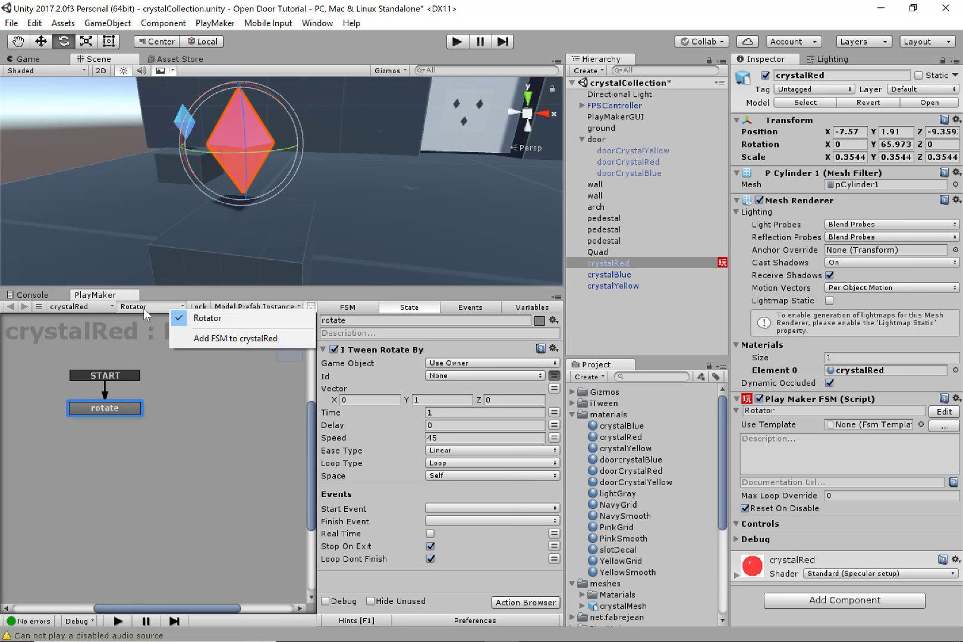
{"action": "left_click", "coordinate": [280, 339]}
{"action": "scroll", "coordinate": [780, 521], "scroll_direction": "down", "scroll_amount": 3}
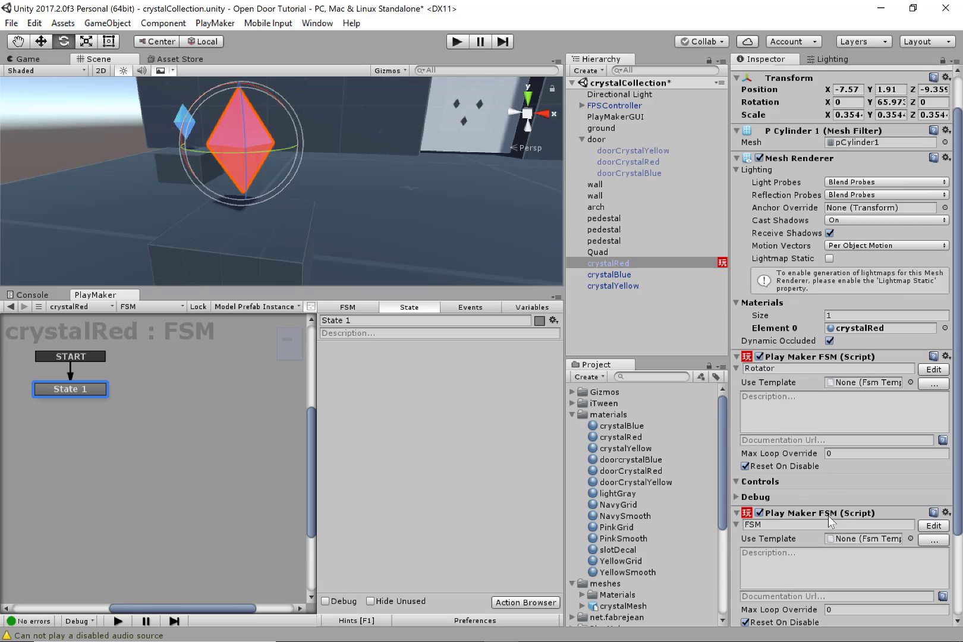
{"action": "left_click", "coordinate": [790, 482]}
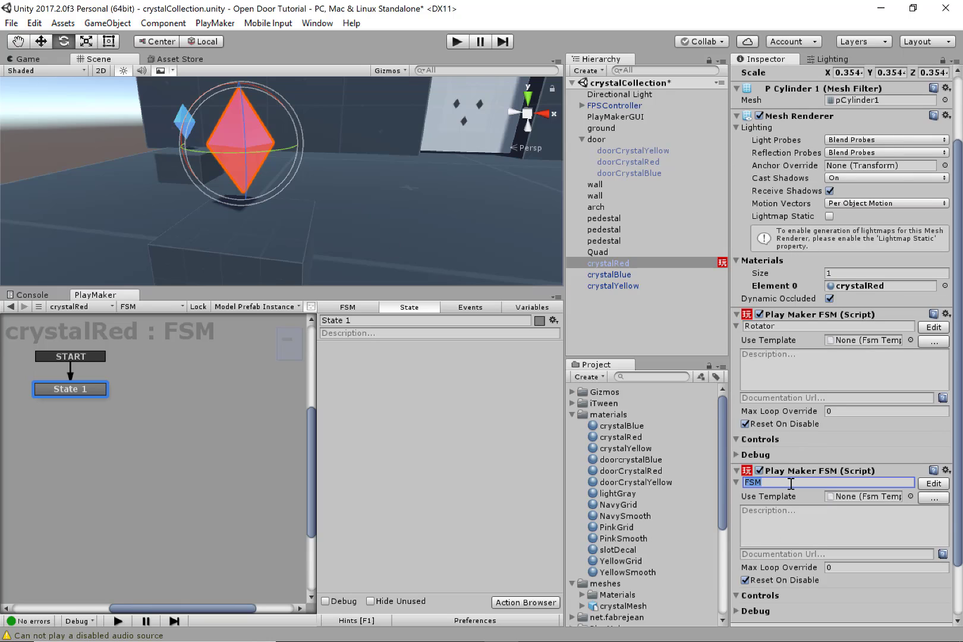
{"action": "type", "text": "Collectio"}
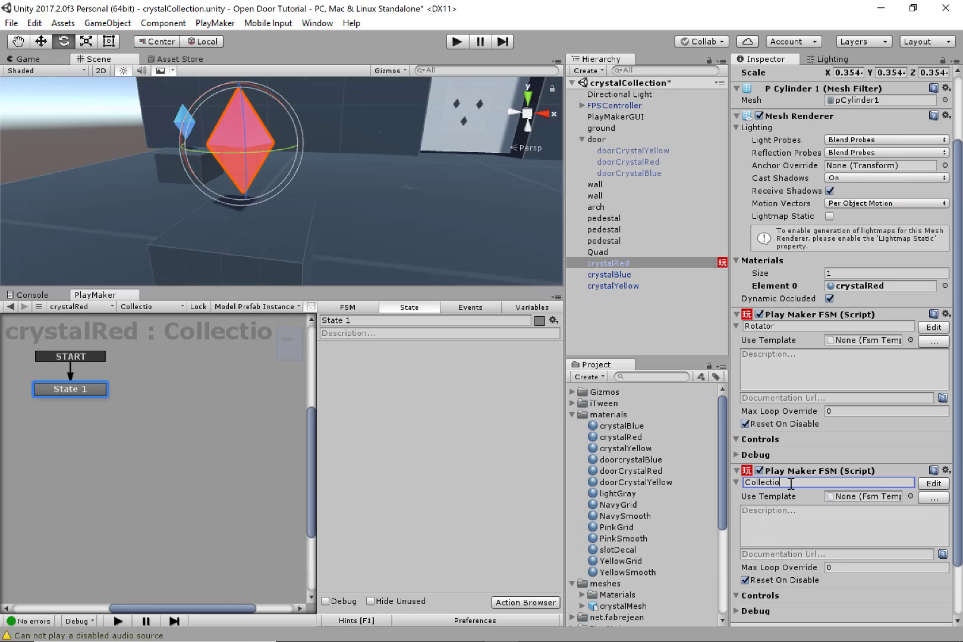
{"action": "type", "text": "n"}
Step: Add a second state beside the start state in the Collection FSM, and rename the start state Not Looking At
{"action": "left_click_drag", "start_coordinate": [92, 393], "coordinate": [70, 404]}
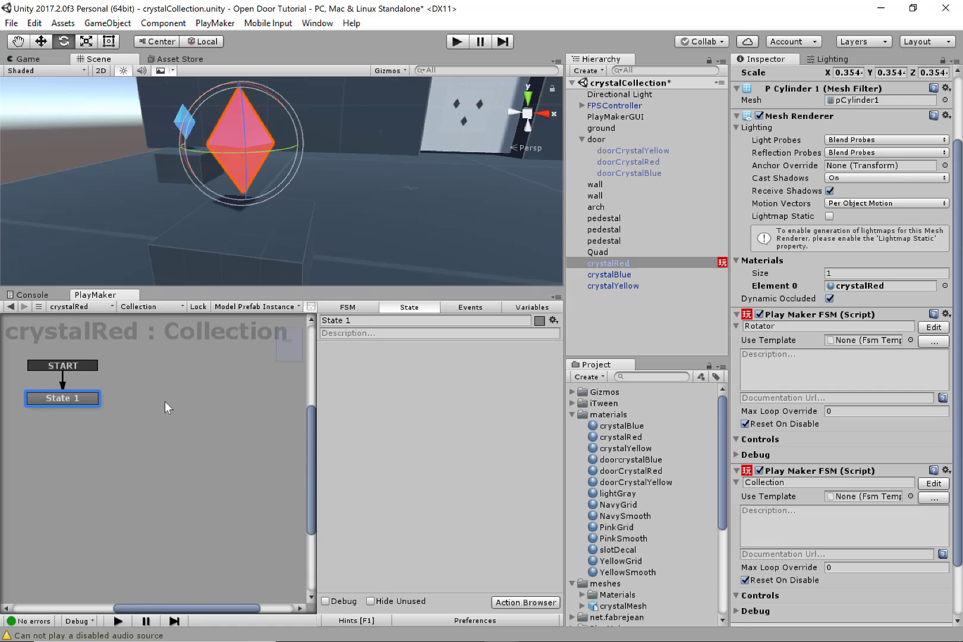
{"action": "left_click", "coordinate": [165, 401], "text": "ctrl"}
{"action": "left_click_drag", "start_coordinate": [194, 407], "coordinate": [194, 399]}
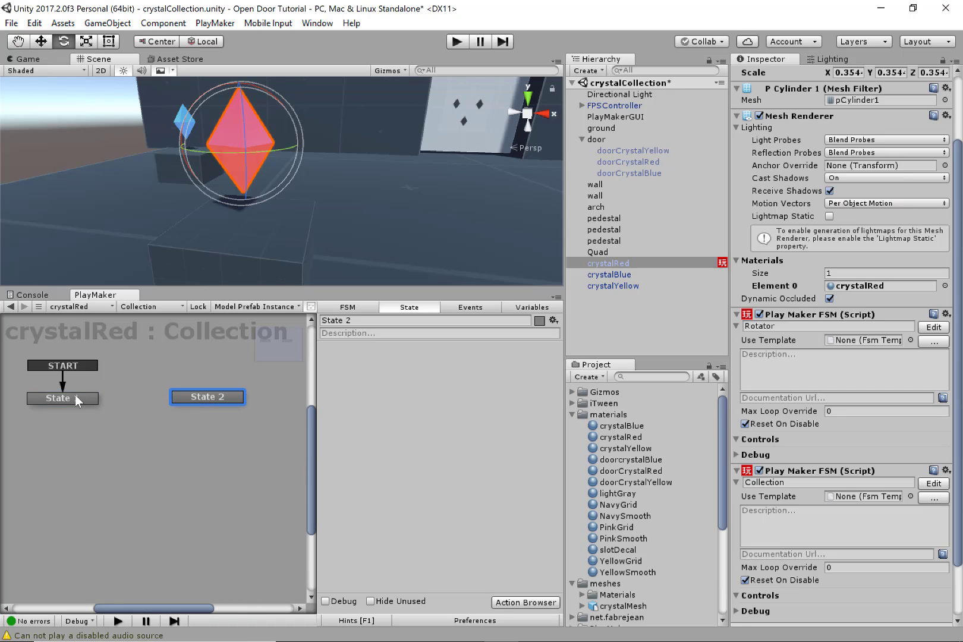
{"action": "left_click_drag", "start_coordinate": [73, 394], "coordinate": [83, 392]}
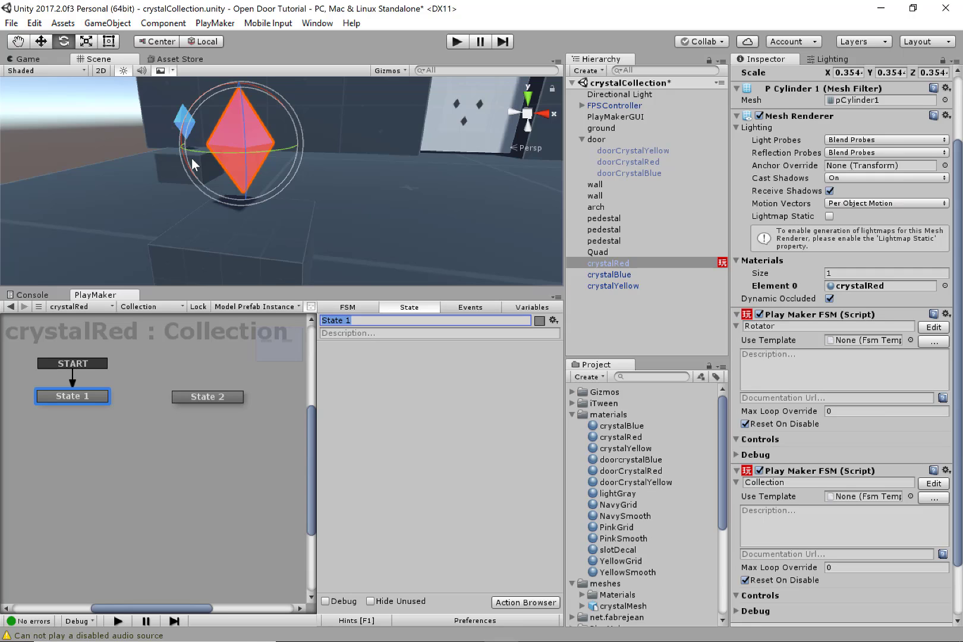
{"action": "type", "text": "Not Looking At"}
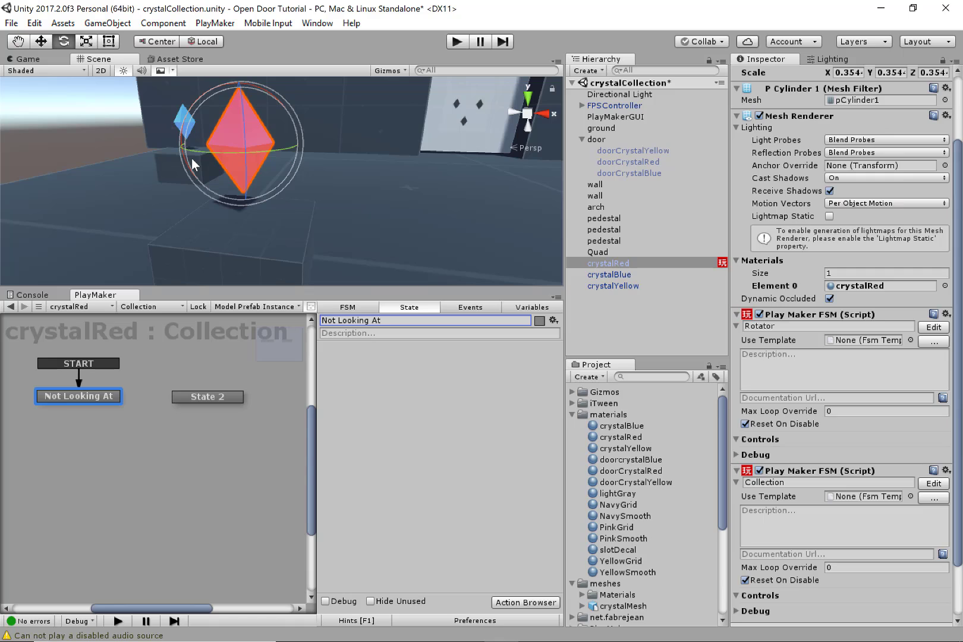
Step: Rename the Collection FSM's second state Looking at
{"action": "left_click", "coordinate": [202, 398]}
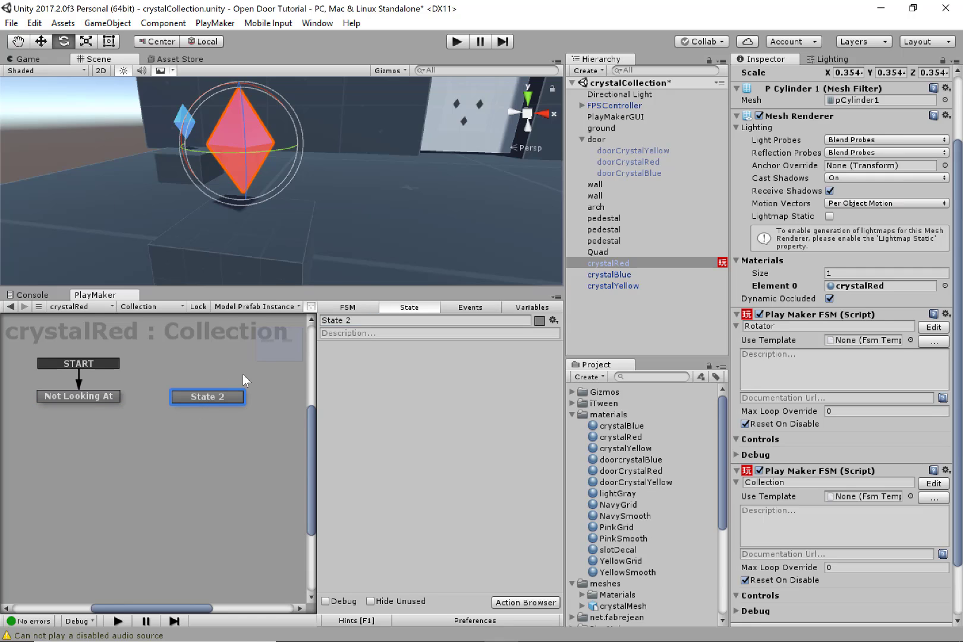
{"action": "left_click", "coordinate": [369, 320]}
{"action": "type", "text": "Loo"}
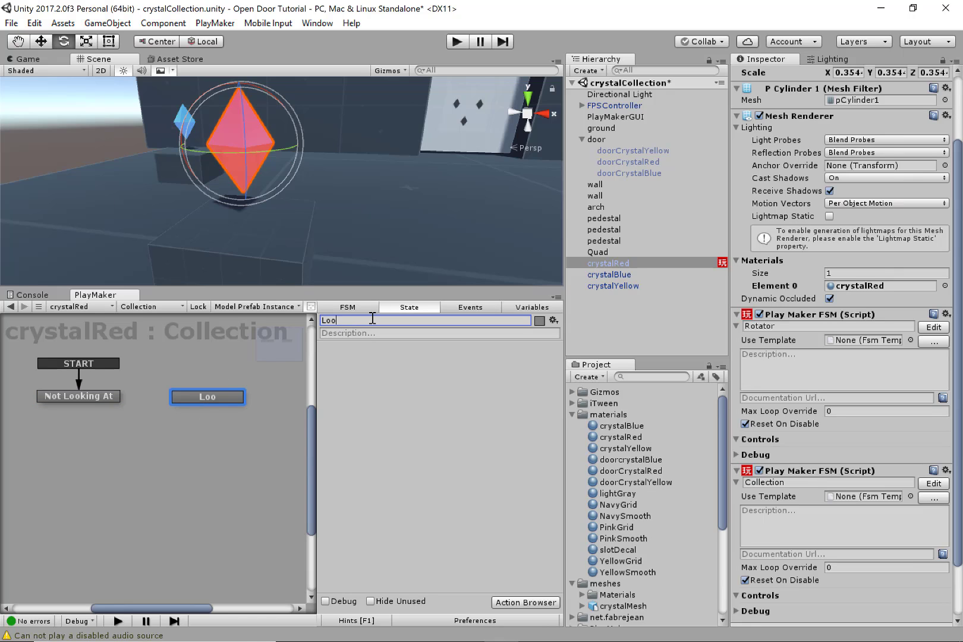
{"action": "type", "text": "king at"}
Step: Add a FINISHED transition to the Not Looking At state
{"action": "middle_click_drag", "start_coordinate": [164, 438], "coordinate": [166, 458]}
{"action": "left_click_drag", "start_coordinate": [97, 415], "coordinate": [101, 419]}
{"action": "right_click", "coordinate": [103, 419]}
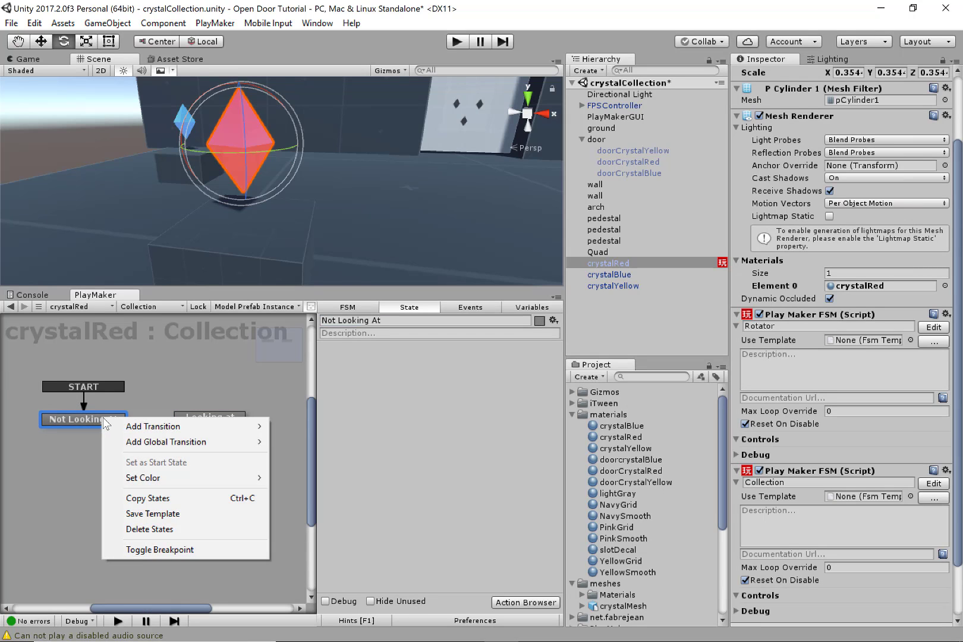
{"action": "mouse_move", "coordinate": [119, 428]}
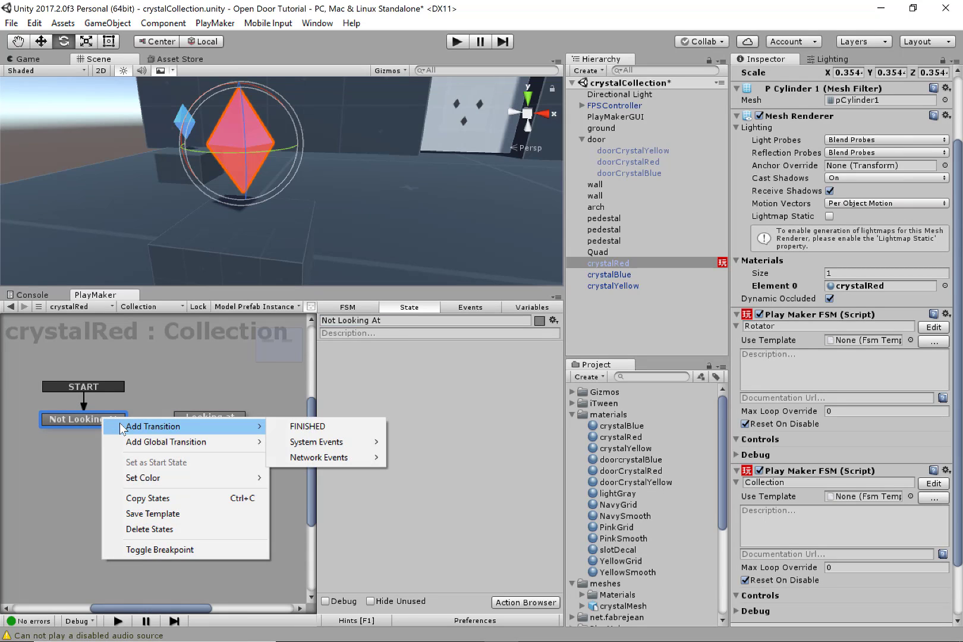
{"action": "left_click", "coordinate": [302, 427]}
Step: Add a FINISHED transition to the Looking at state and link the two states' transitions to each other
{"action": "left_click_drag", "start_coordinate": [216, 417], "coordinate": [231, 417]}
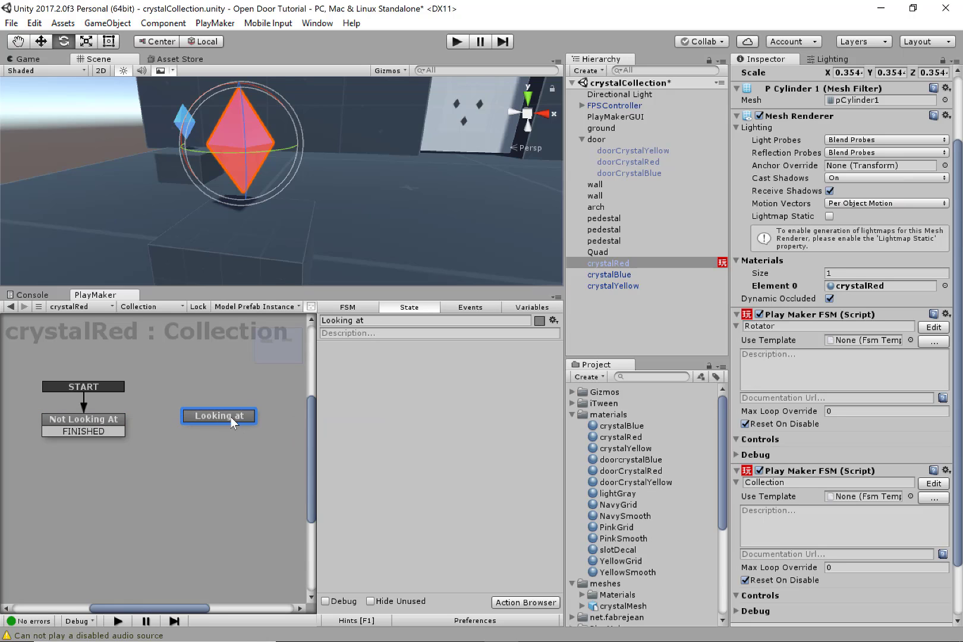
{"action": "right_click", "coordinate": [231, 417]}
{"action": "mouse_move", "coordinate": [242, 431]}
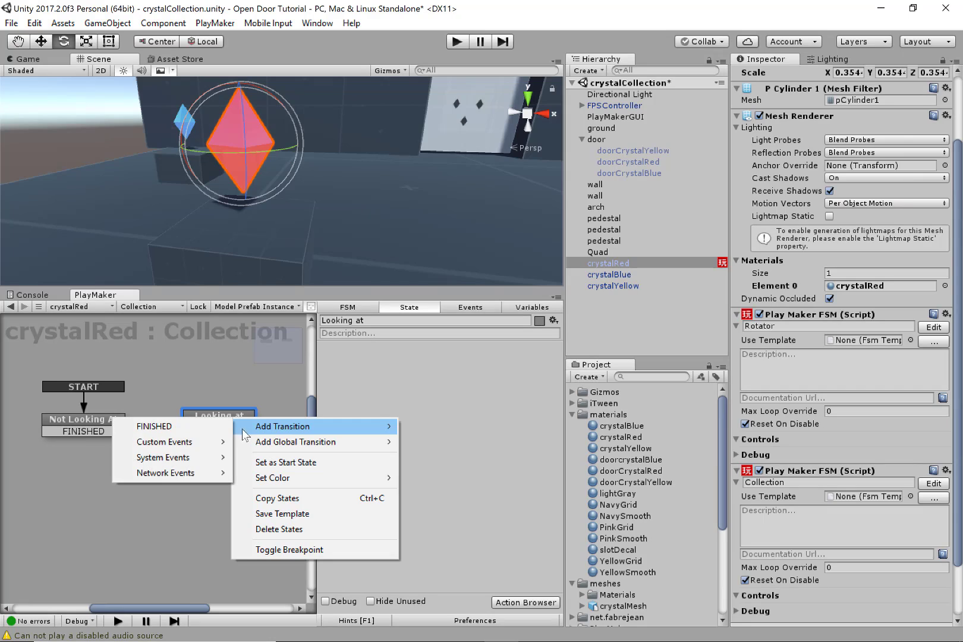
{"action": "left_click", "coordinate": [155, 427]}
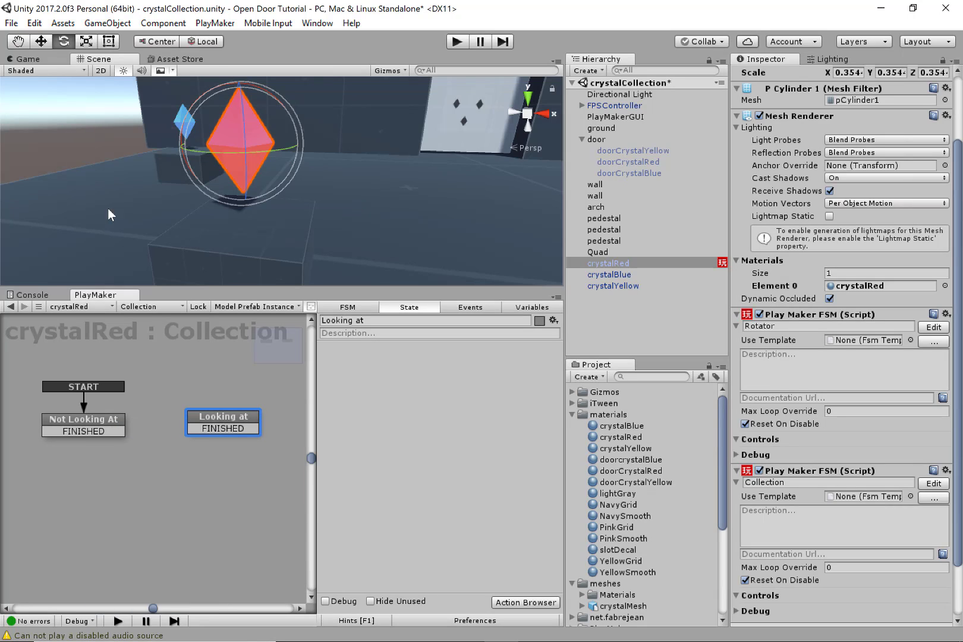
{"action": "mouse_move", "coordinate": [199, 430]}
{"action": "left_mouse_down"}
{"action": "mouse_move", "coordinate": [109, 423]}
{"action": "mouse_move", "coordinate": [122, 432]}
{"action": "mouse_move", "coordinate": [211, 417]}
{"action": "left_mouse_up"}
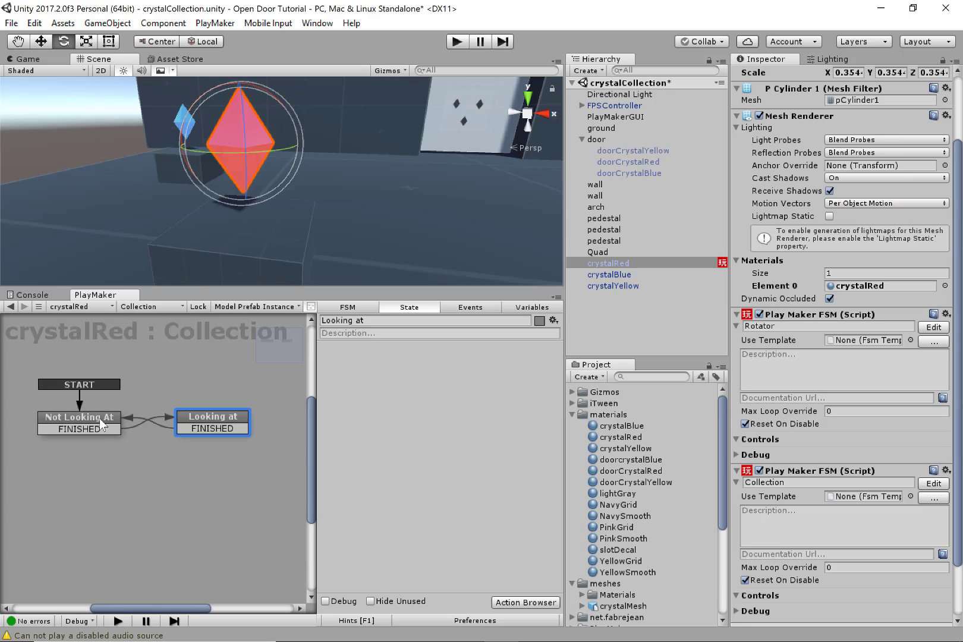
Step: Add a Mouse Pick Event action to the Not Looking At state and set its Mouse Over event to FINISHED
{"action": "left_click_drag", "start_coordinate": [117, 420], "coordinate": [110, 418]}
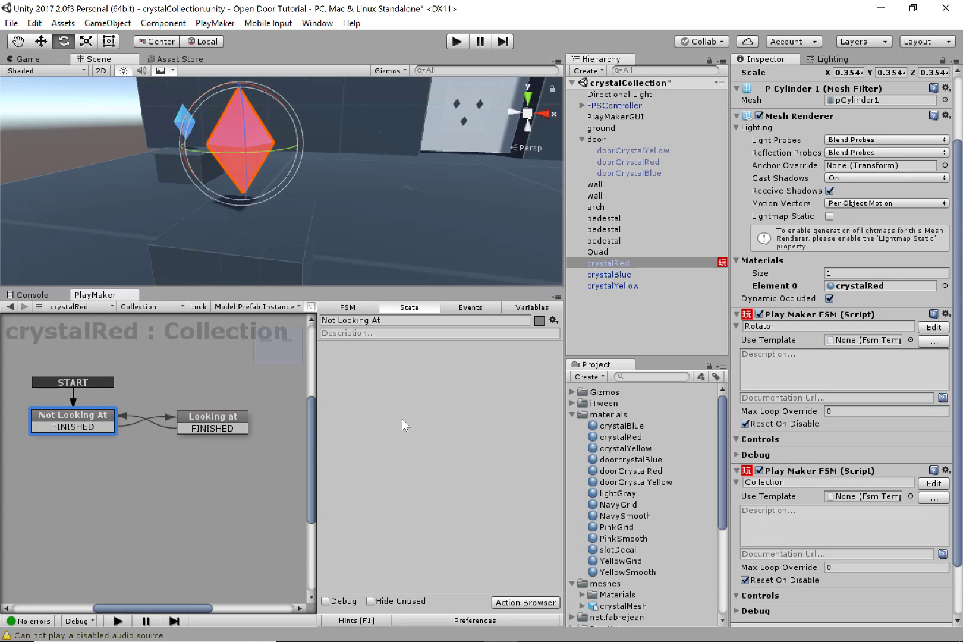
{"action": "key", "text": "grave"}
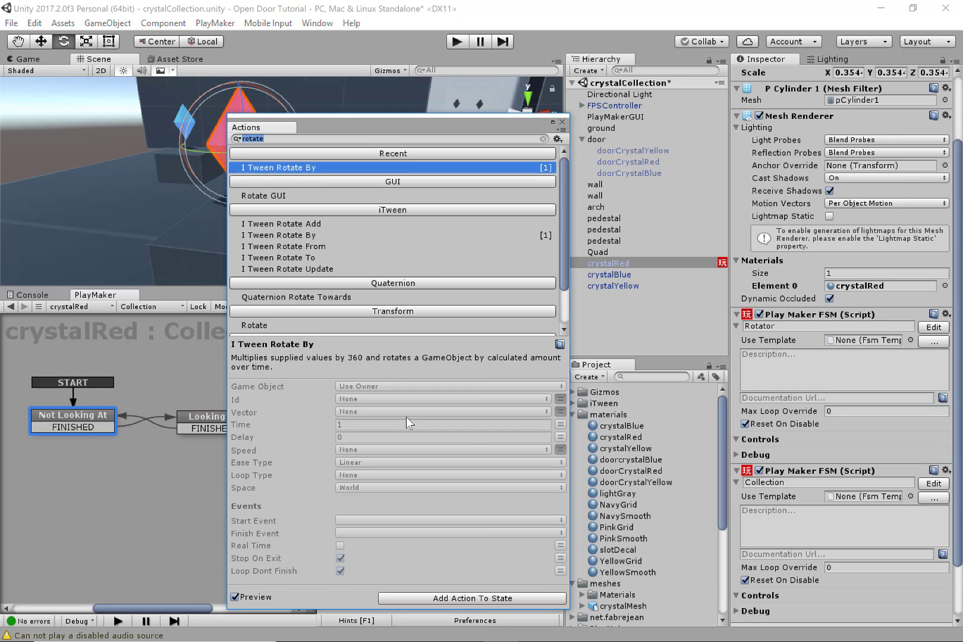
{"action": "type", "text": "mouse"}
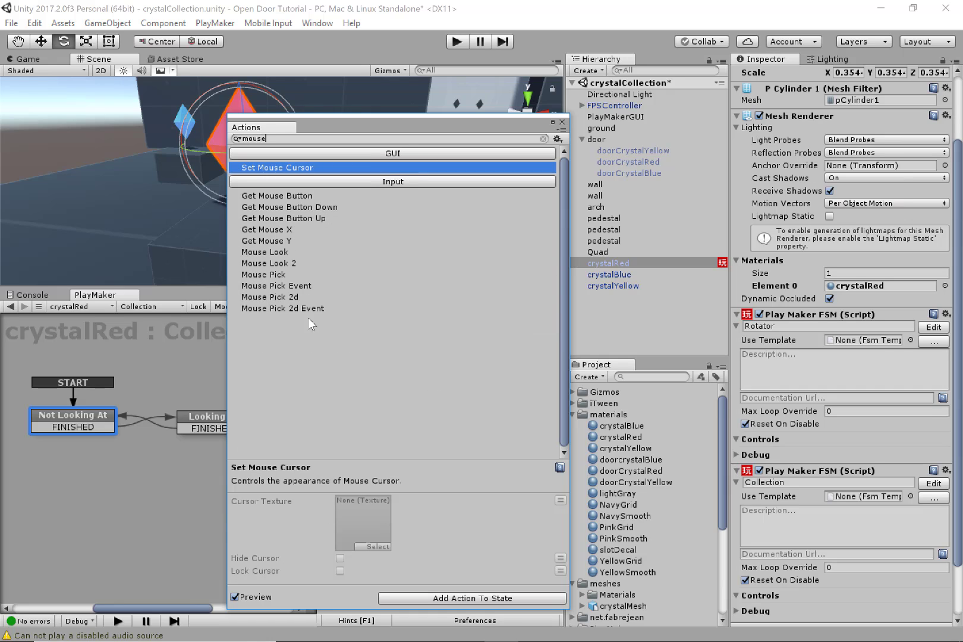
{"action": "left_click", "coordinate": [307, 286]}
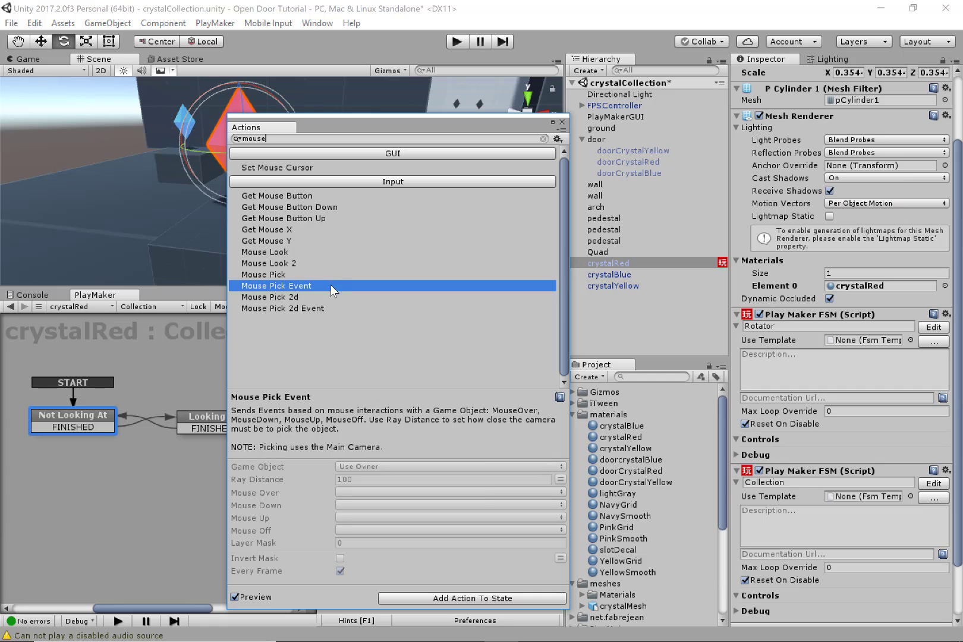
{"action": "double_click", "coordinate": [330, 285]}
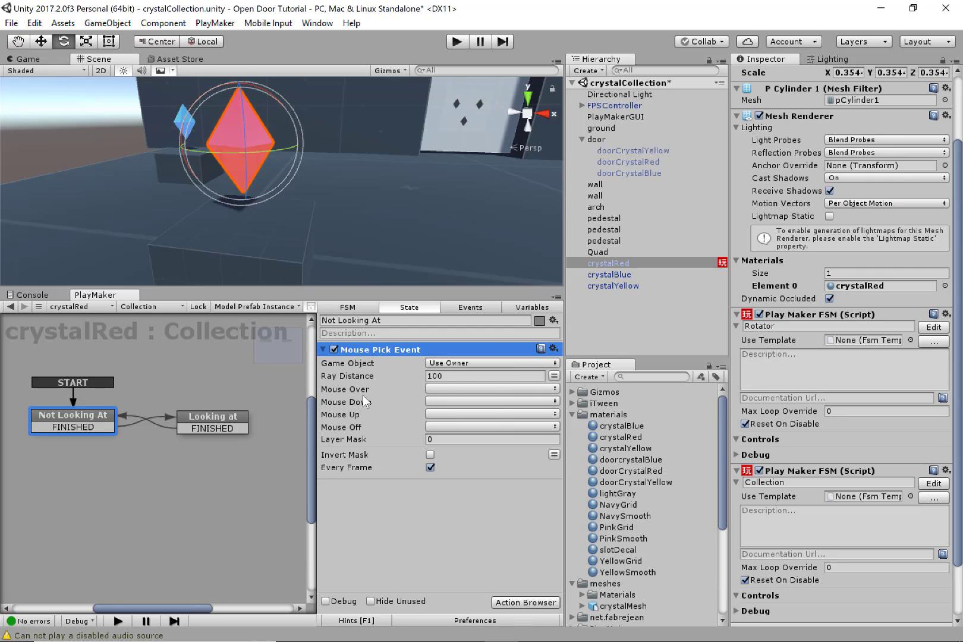
{"action": "left_click", "coordinate": [453, 389]}
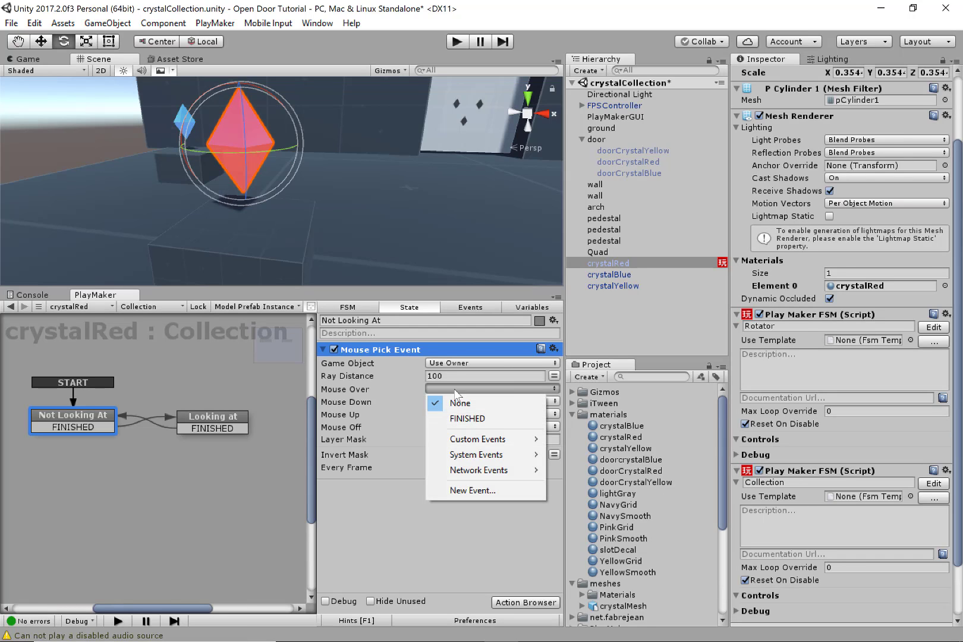
{"action": "left_click", "coordinate": [470, 418]}
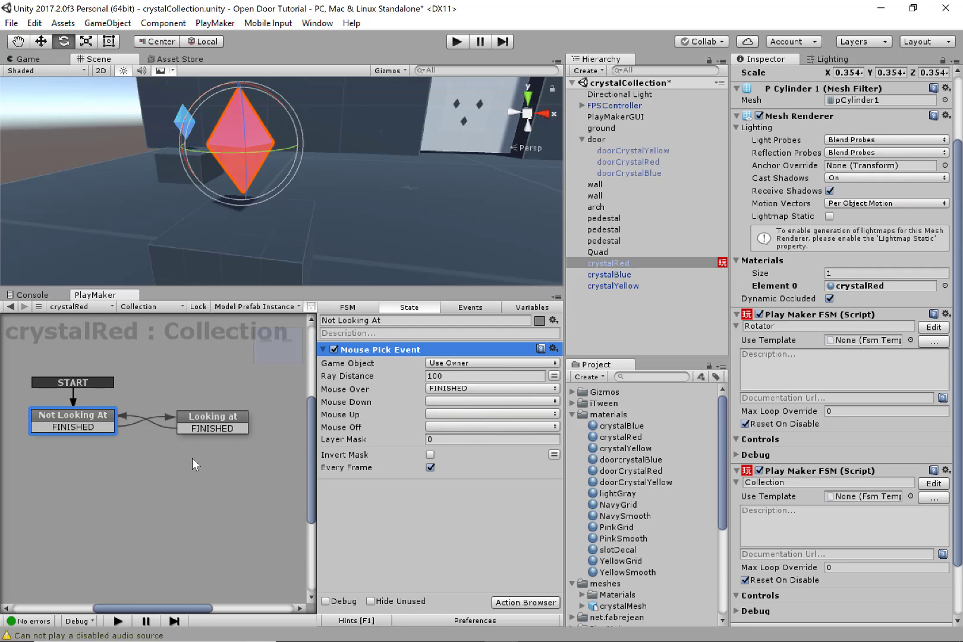
Step: Copy the Mouse Pick Event action from the Not Looking At state into the Looking at state
{"action": "left_click_drag", "start_coordinate": [232, 415], "coordinate": [227, 413]}
{"action": "left_click", "coordinate": [102, 414]}
{"action": "left_click", "coordinate": [353, 364]}
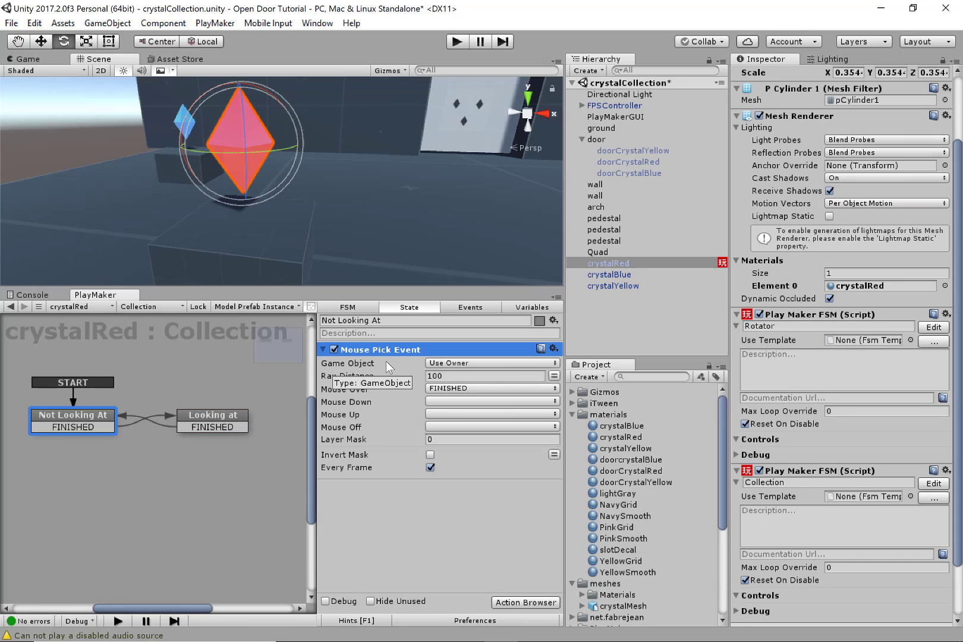
{"action": "left_click", "coordinate": [232, 417]}
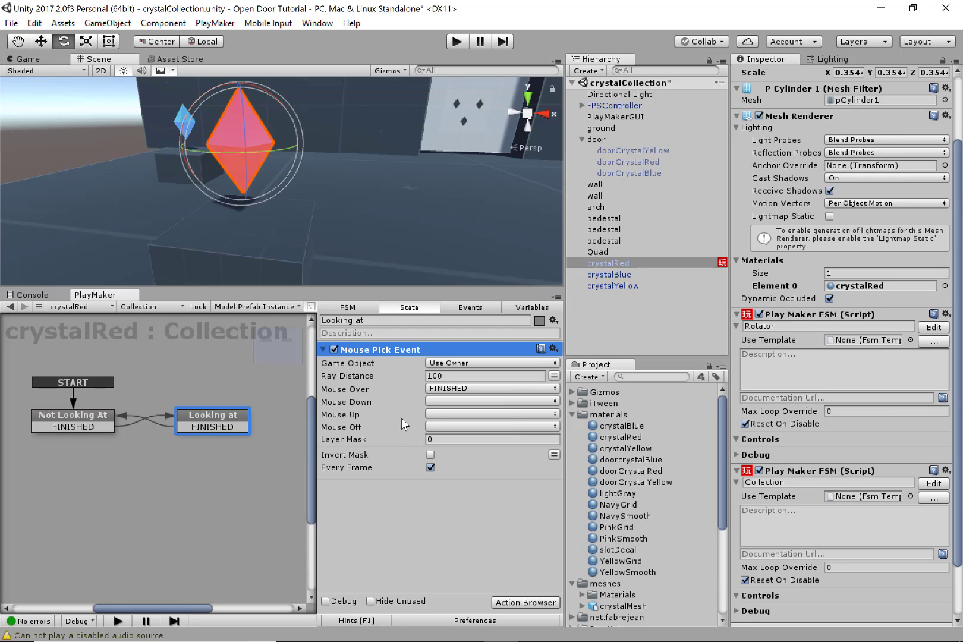
Step: In the Looking at state's Mouse Pick Event, set Mouse Over to None and Mouse Off to FINISHED
{"action": "left_click", "coordinate": [457, 389]}
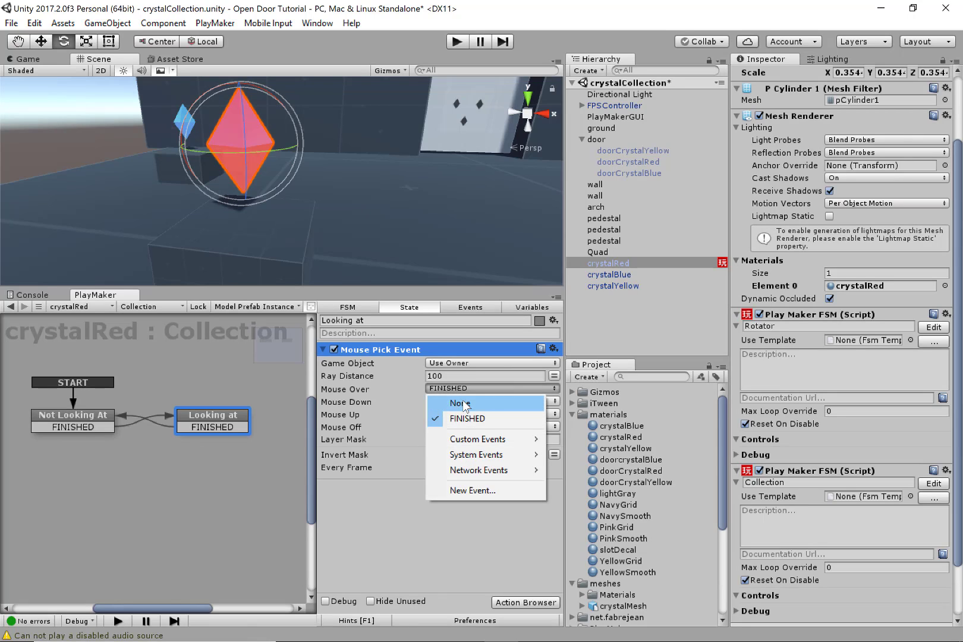
{"action": "left_click", "coordinate": [488, 404]}
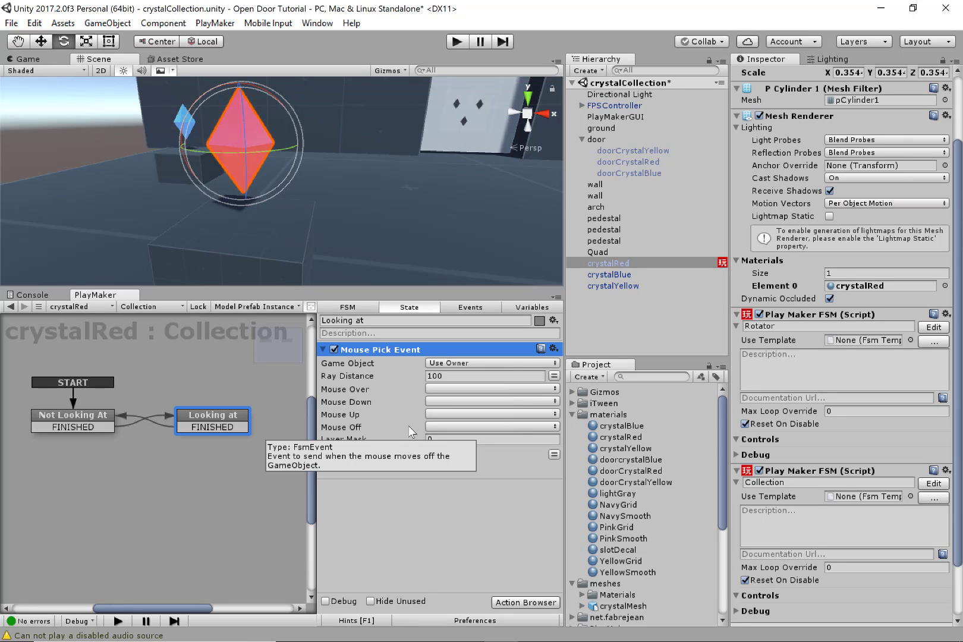
{"action": "left_click", "coordinate": [431, 427]}
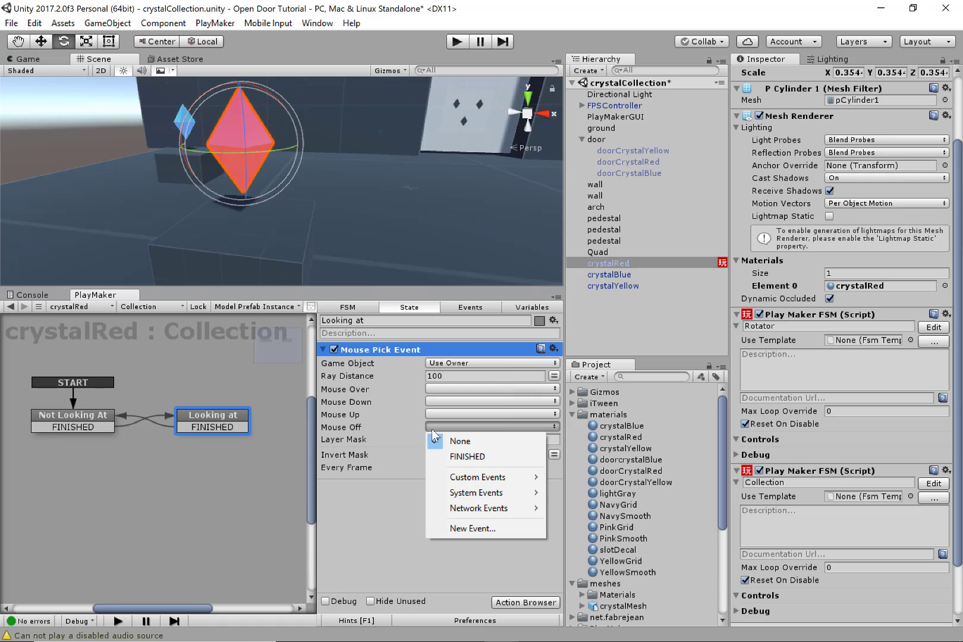
{"action": "left_click", "coordinate": [452, 453]}
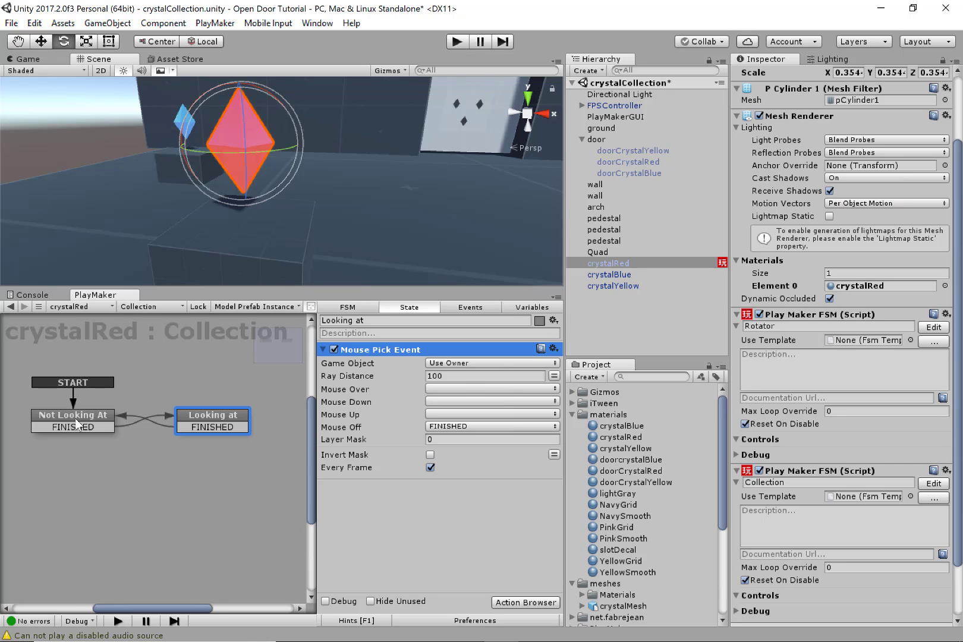
{"action": "left_click_drag", "start_coordinate": [80, 424], "coordinate": [86, 421]}
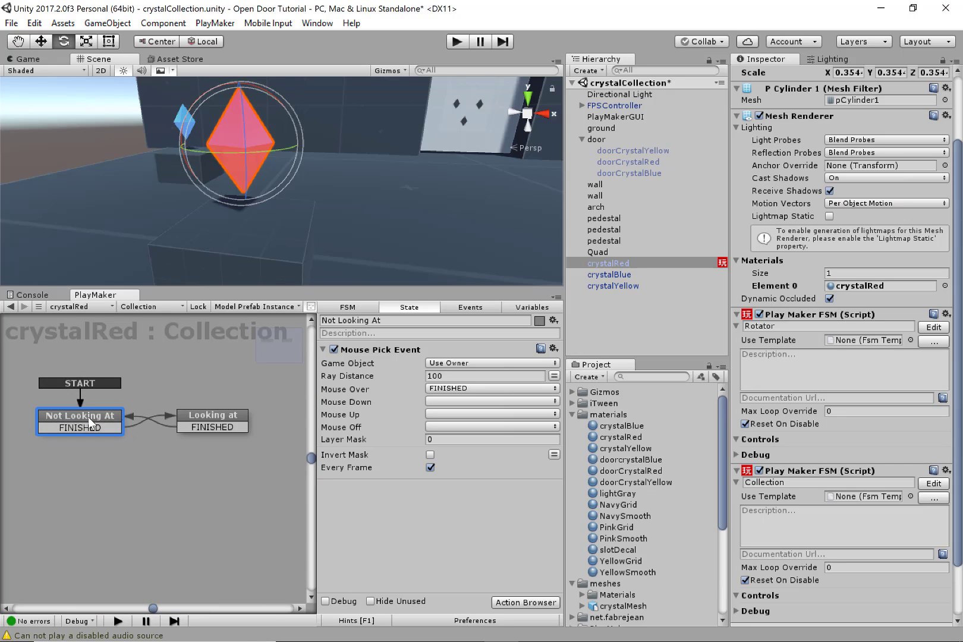
{"action": "left_click_drag", "start_coordinate": [211, 415], "coordinate": [216, 413]}
Step: Run the scene and walk the player up to the red crystal to test the look detection
{"action": "left_click", "coordinate": [456, 41]}
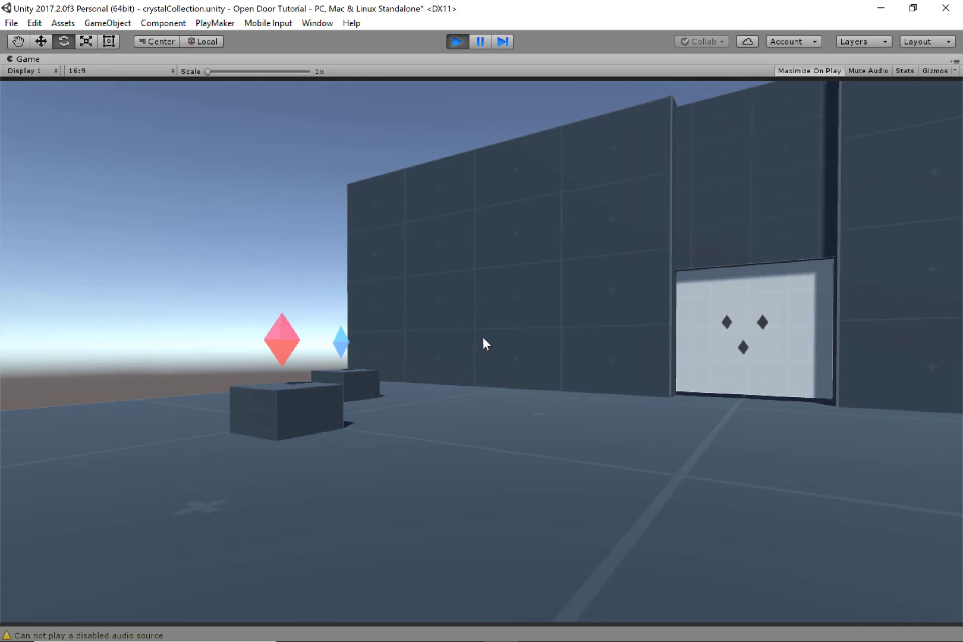
{"action": "key", "text": "w"}
{"action": "key", "text": "a"}
{"action": "key", "text": "w"}
{"action": "key", "text": "a"}
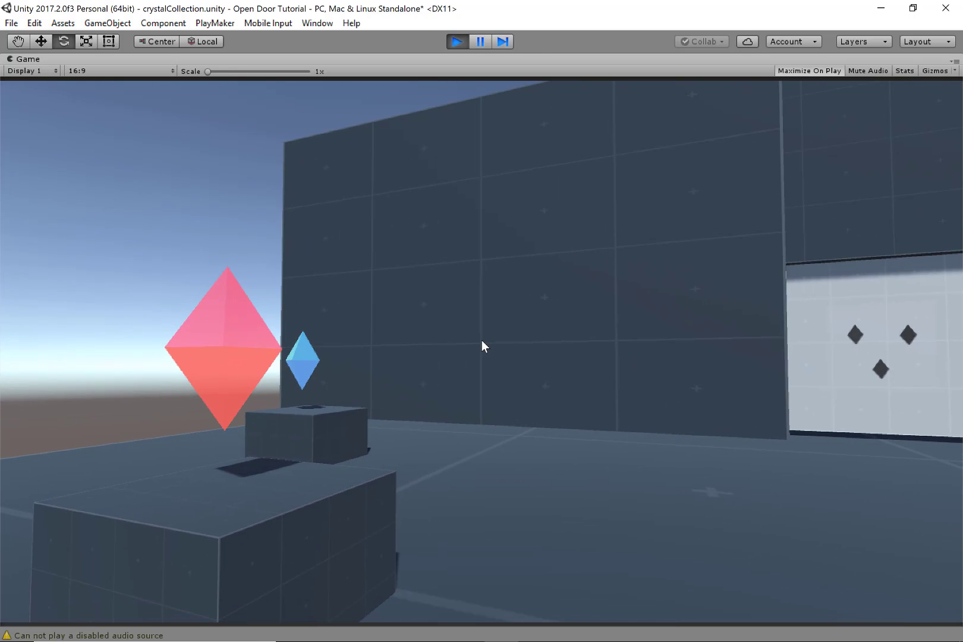
{"action": "key", "text": "s"}
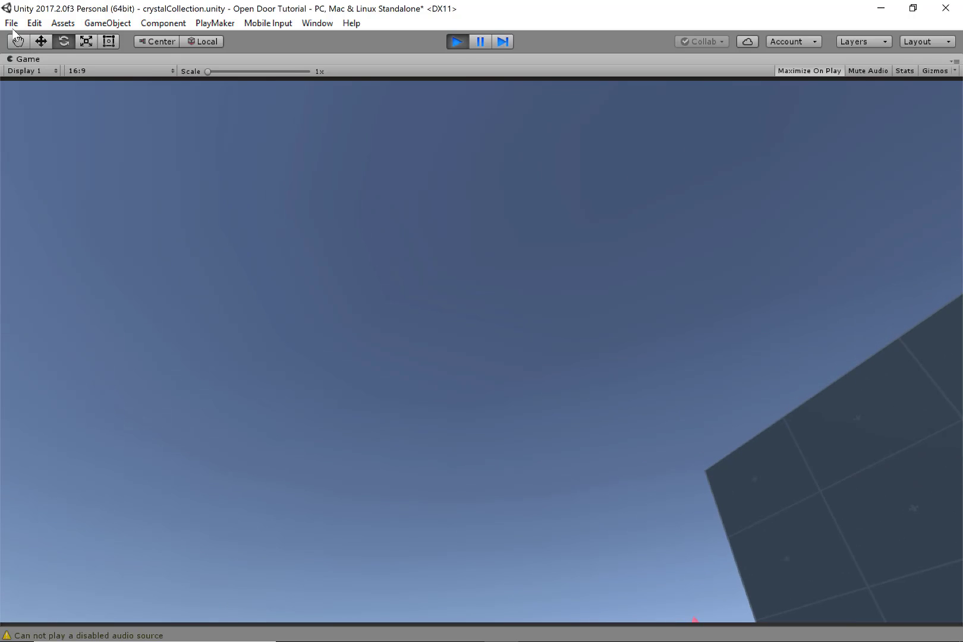
Step: Restore the Game view to the editor layout, enlarge it, and check the Collection FSM's active state near the red crystal before stopping play mode
{"action": "right_click", "coordinate": [30, 60]}
{"action": "left_click", "coordinate": [69, 102]}
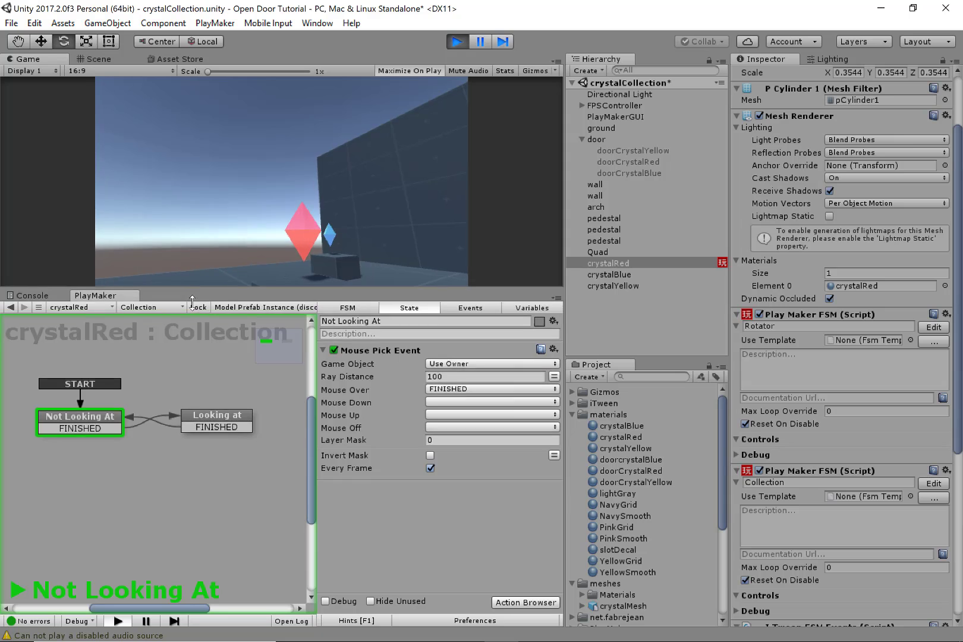
{"action": "left_click_drag", "start_coordinate": [186, 290], "coordinate": [186, 362]}
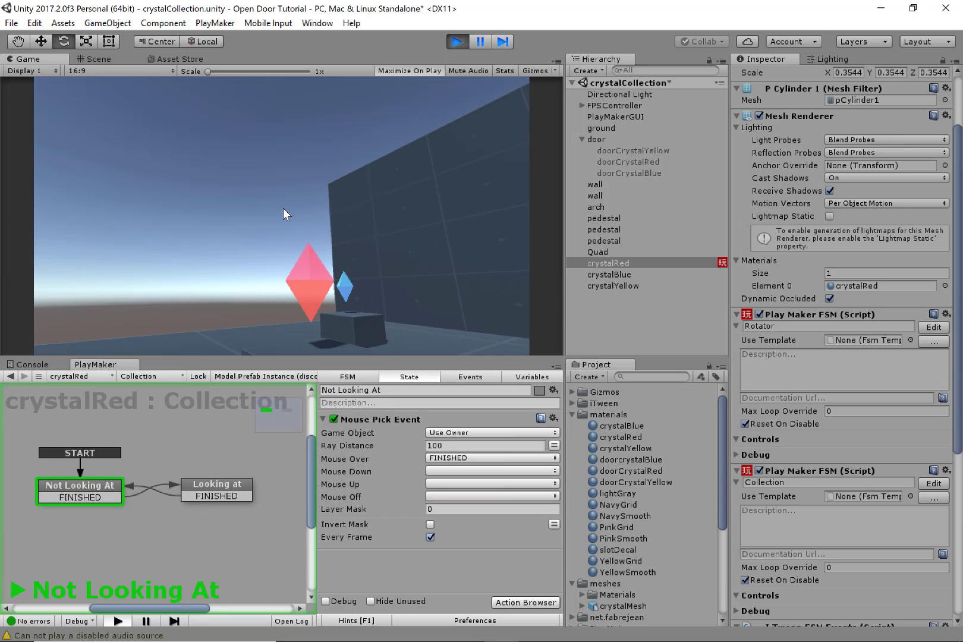
{"action": "key", "text": "w"}
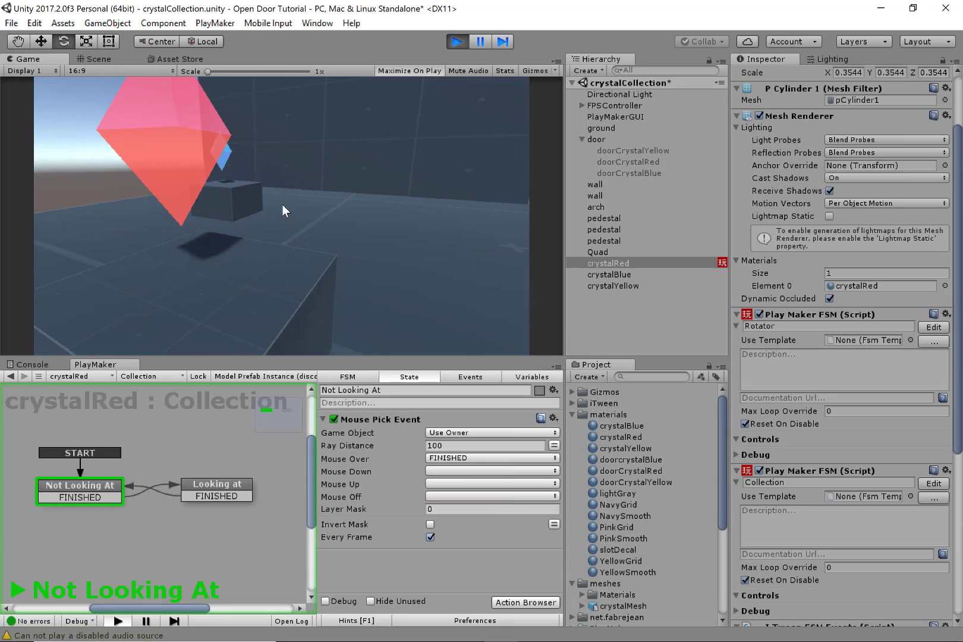
{"action": "left_click", "coordinate": [457, 42]}
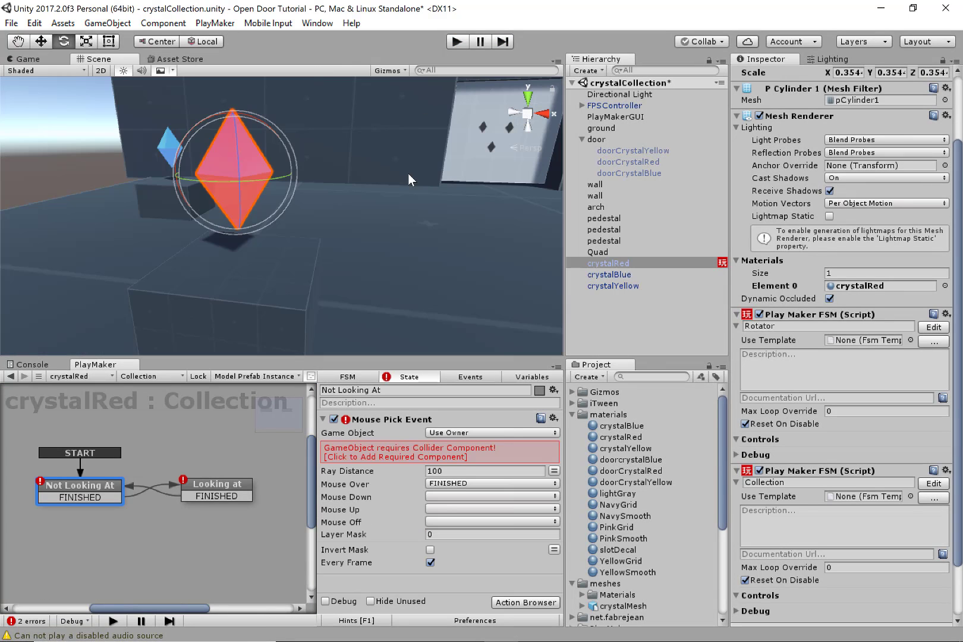
Step: Add a Mesh Collider component to the crystalRed object
{"action": "middle_click_drag", "start_coordinate": [362, 276], "coordinate": [384, 278], "text": "alt"}
{"action": "mouse_move", "coordinate": [389, 234]}
{"action": "left_mouse_down", "text": "alt"}
{"action": "mouse_move", "coordinate": [400, 253]}
{"action": "mouse_move", "coordinate": [393, 245]}
{"action": "left_mouse_up", "text": "alt"}
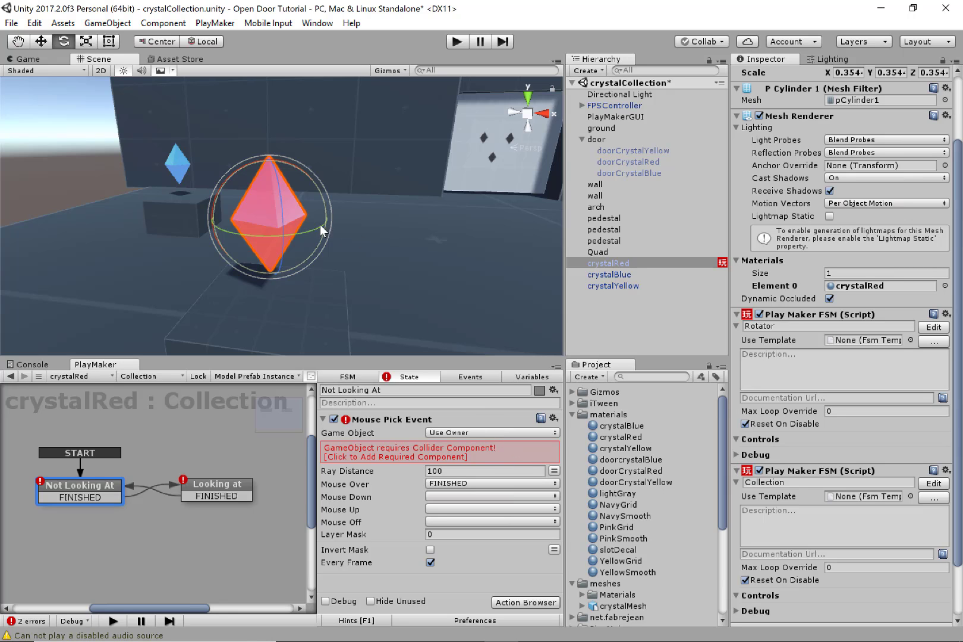
{"action": "scroll", "coordinate": [779, 334], "scroll_direction": "up", "scroll_amount": 3}
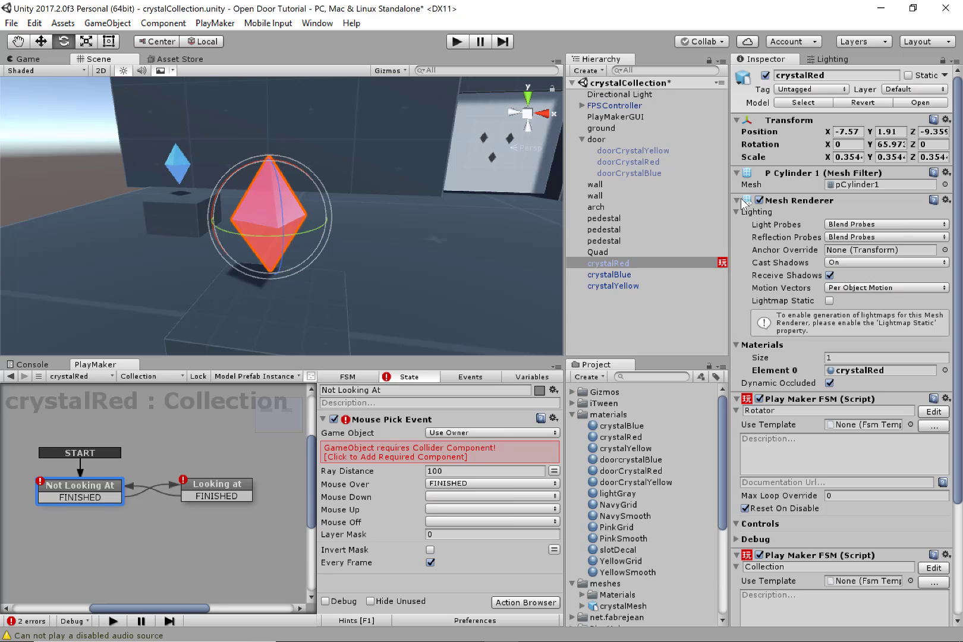
{"action": "scroll", "coordinate": [761, 357], "scroll_direction": "down", "scroll_amount": 4}
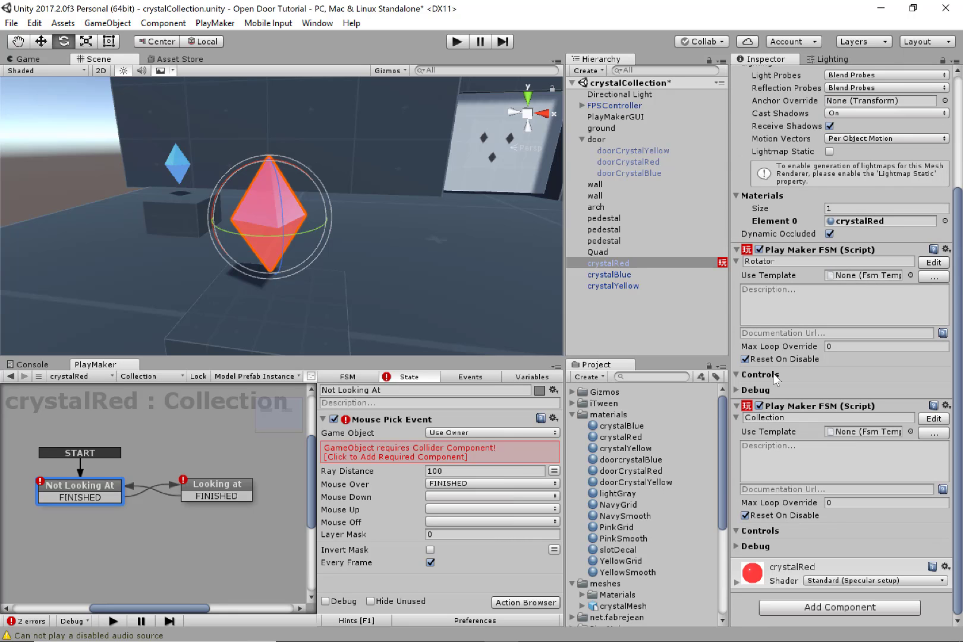
{"action": "left_click", "coordinate": [803, 608]}
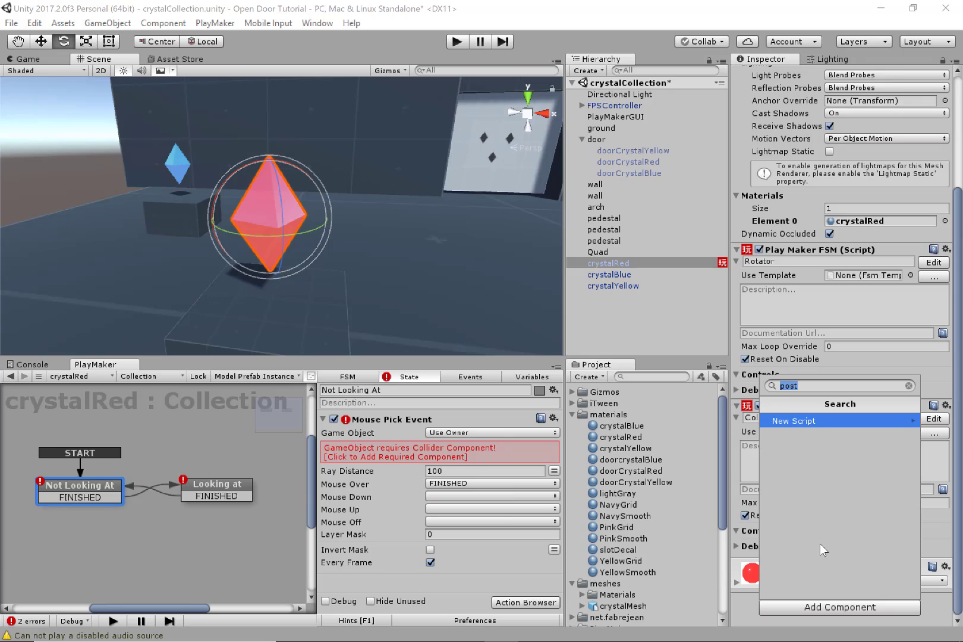
{"action": "type", "text": "me"}
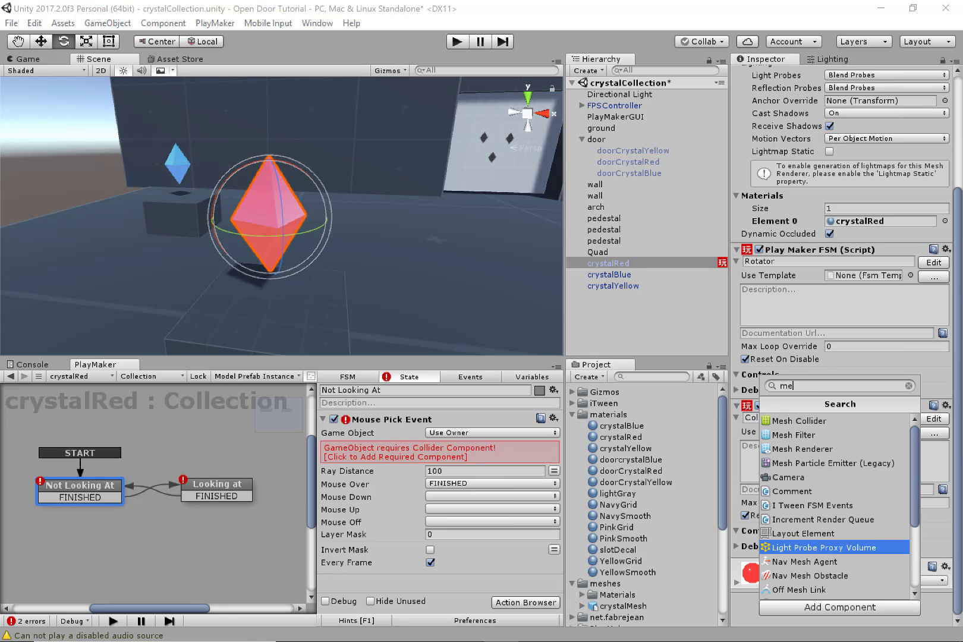
{"action": "left_click", "coordinate": [836, 421]}
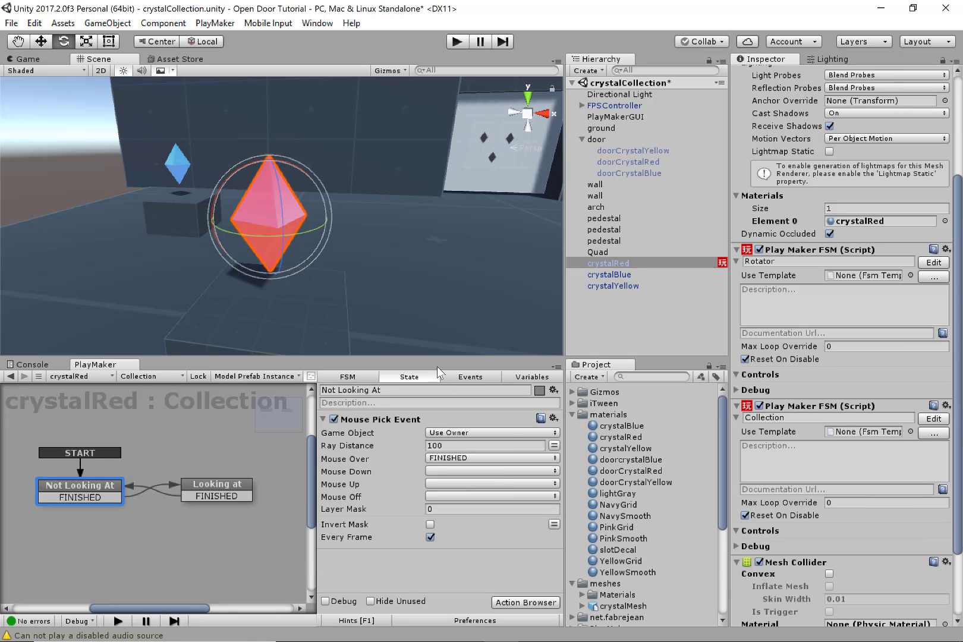
{"action": "scroll", "coordinate": [843, 519], "scroll_direction": "down", "scroll_amount": 3}
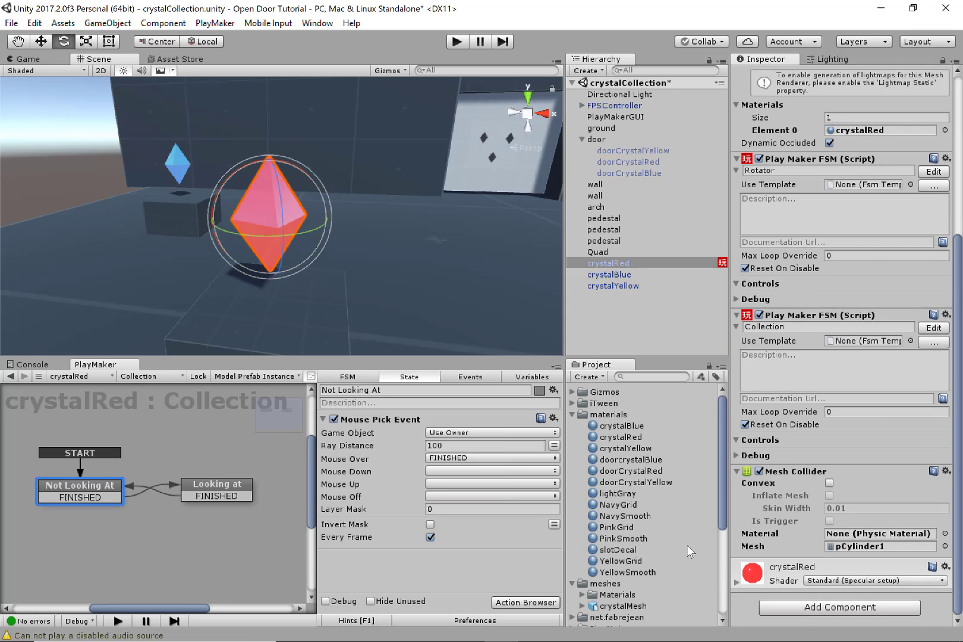
Step: Run the scene briefly with the Mesh Collider in place, walk toward the red crystal, and stop play mode
{"action": "left_click", "coordinate": [455, 42]}
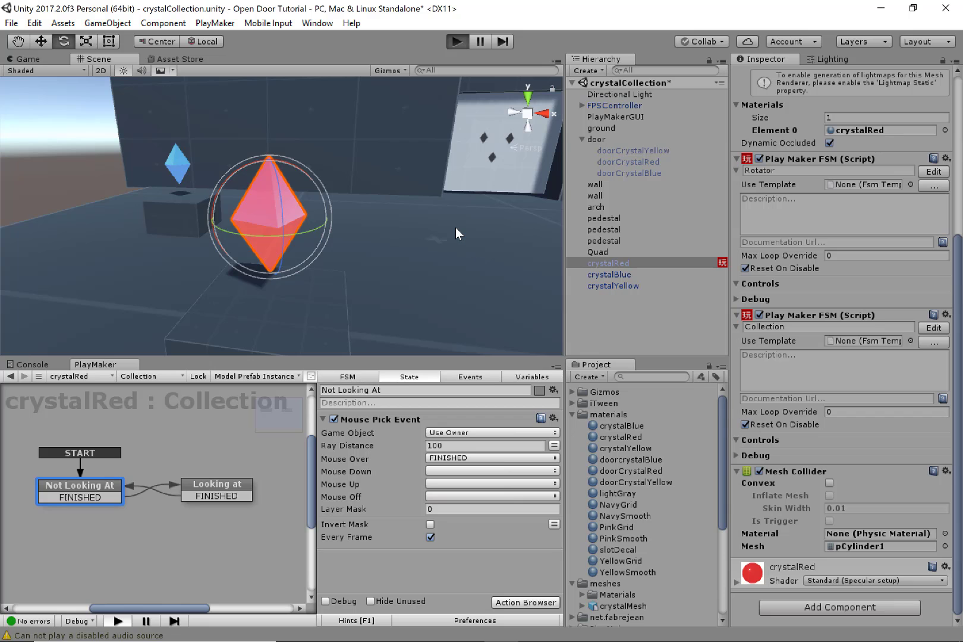
{"action": "key", "text": "a"}
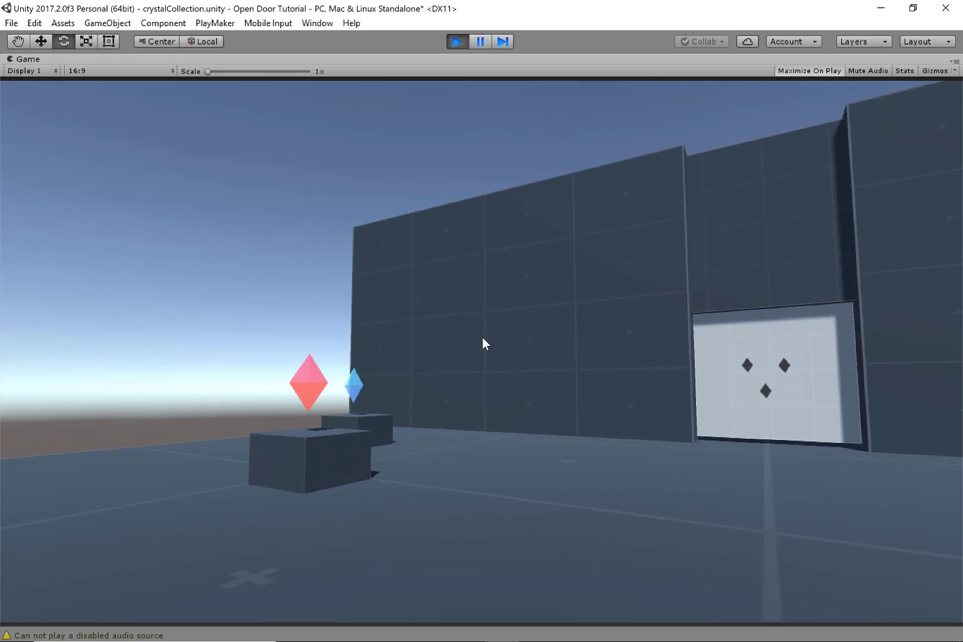
{"action": "key", "text": "w"}
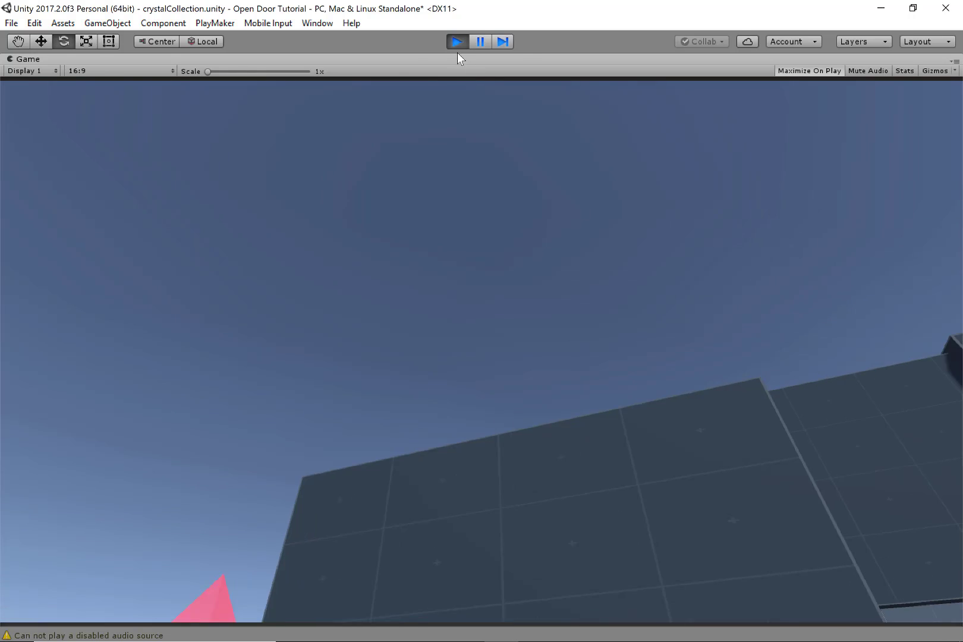
{"action": "left_click", "coordinate": [457, 42]}
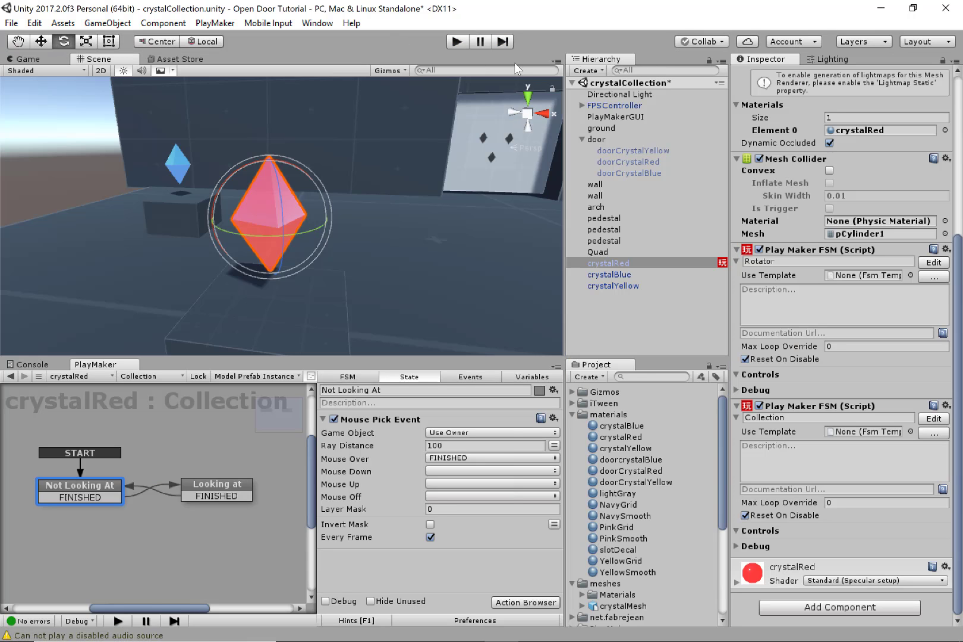
Step: Run the scene in an unmaximized Game view and test the Collection FSM's state changes by looking at and away from the red crystal
{"action": "left_click", "coordinate": [47, 58]}
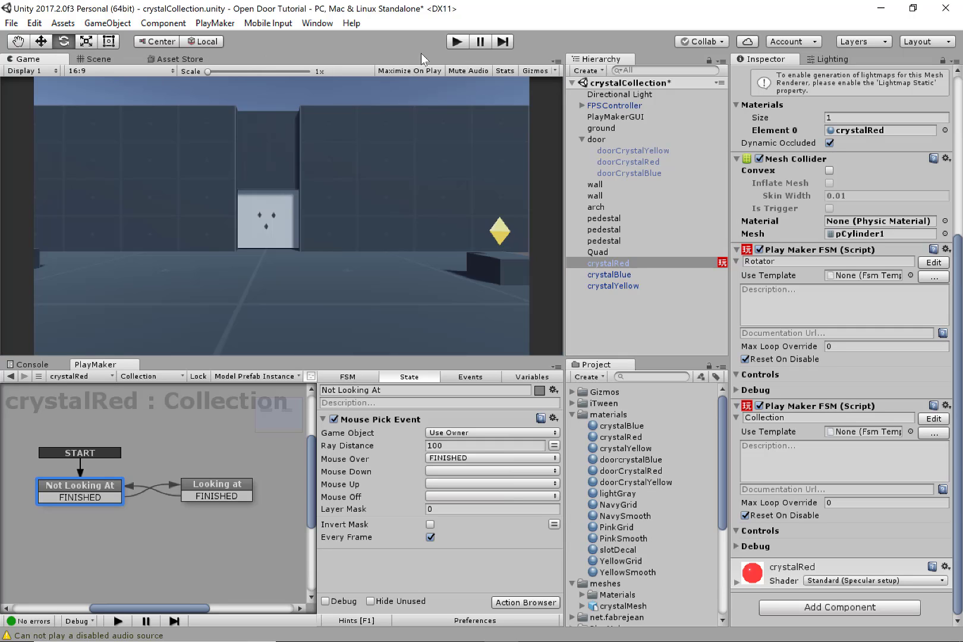
{"action": "left_click", "coordinate": [456, 41]}
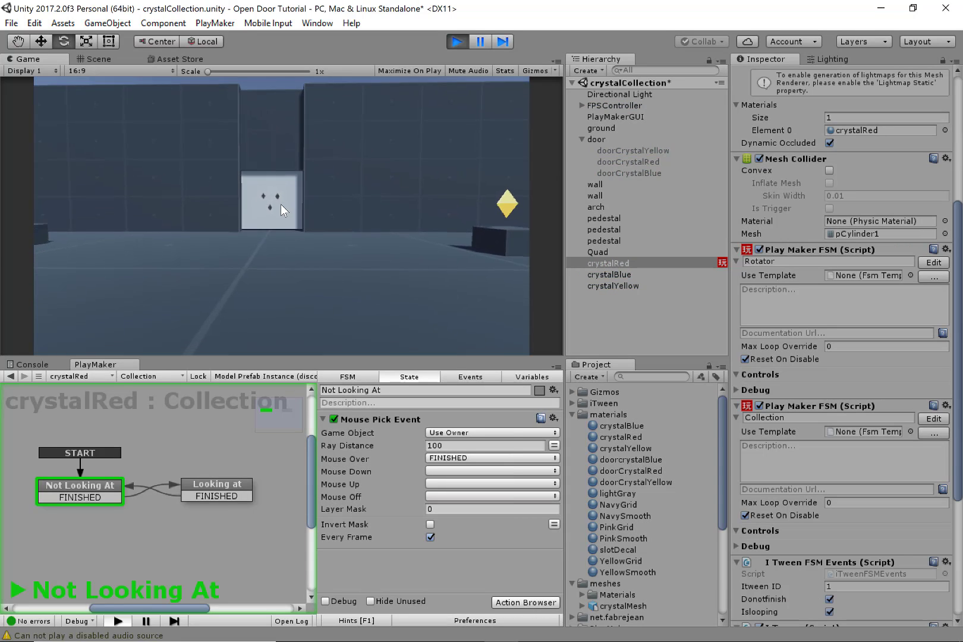
{"action": "key", "text": "w"}
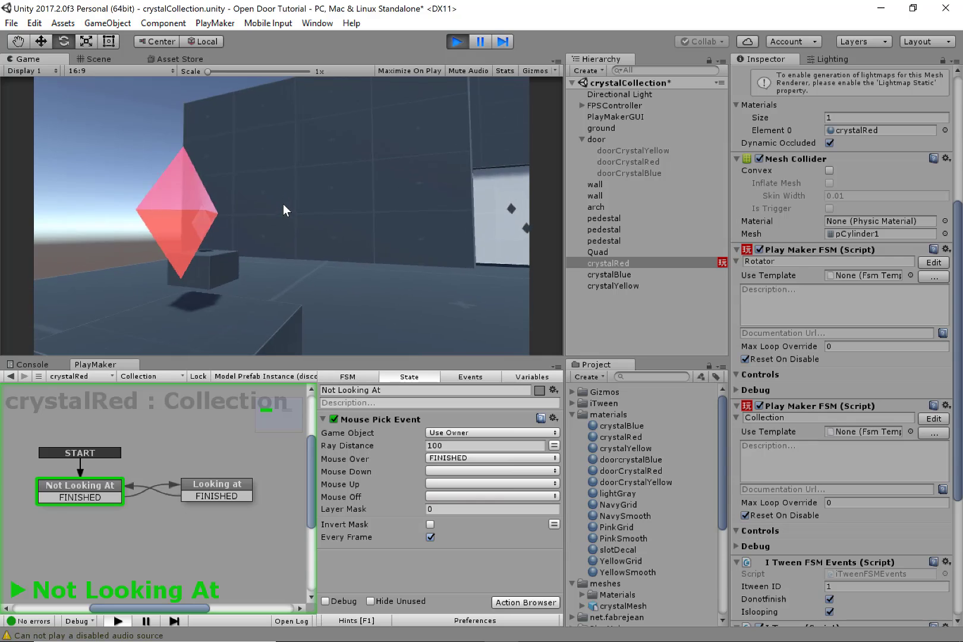
{"action": "key", "text": "a"}
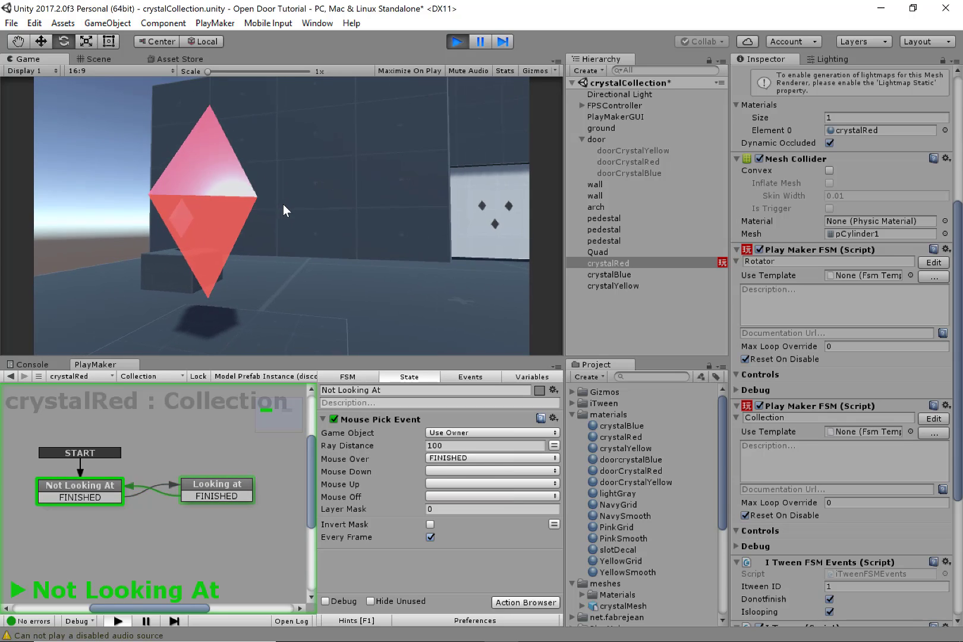
{"action": "left_click", "coordinate": [457, 41]}
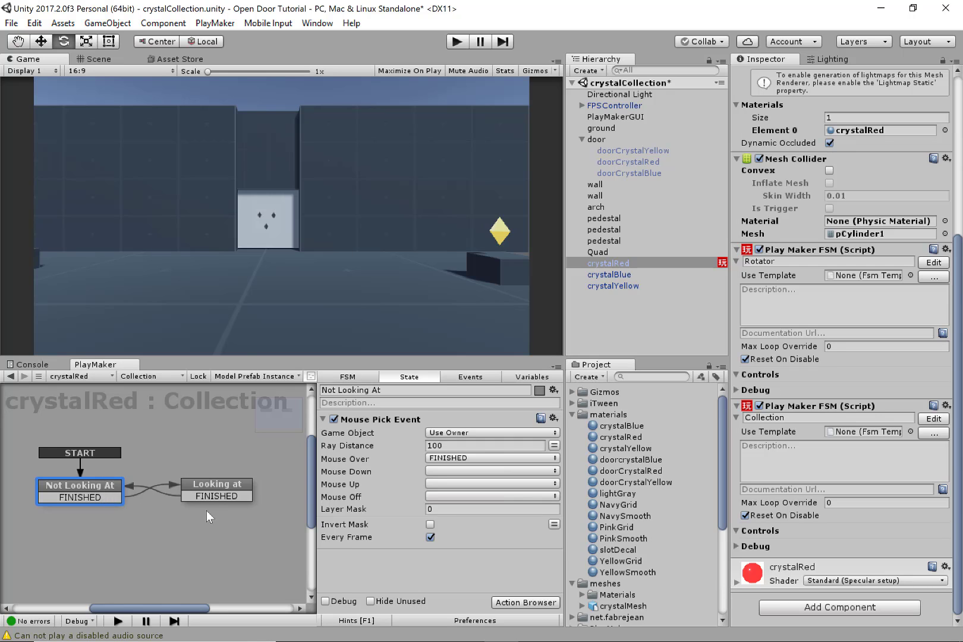
Step: Compare the Mouse Pick Event settings of the Not Looking At and Looking at states in the Collection FSM
{"action": "left_click_drag", "start_coordinate": [241, 358], "coordinate": [168, 369]}
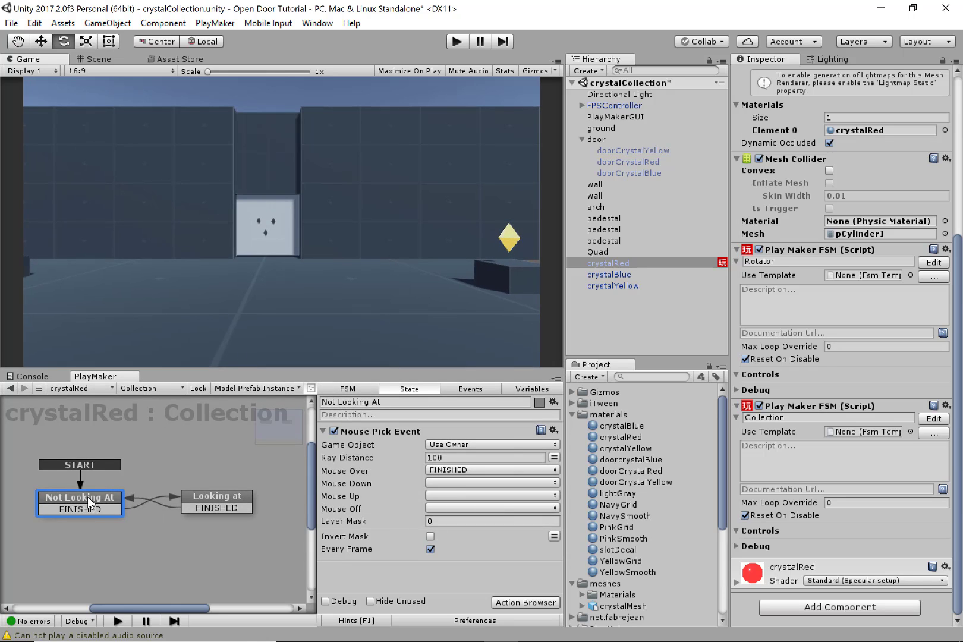
{"action": "left_click_drag", "start_coordinate": [87, 497], "coordinate": [94, 487]}
{"action": "left_click", "coordinate": [210, 490]}
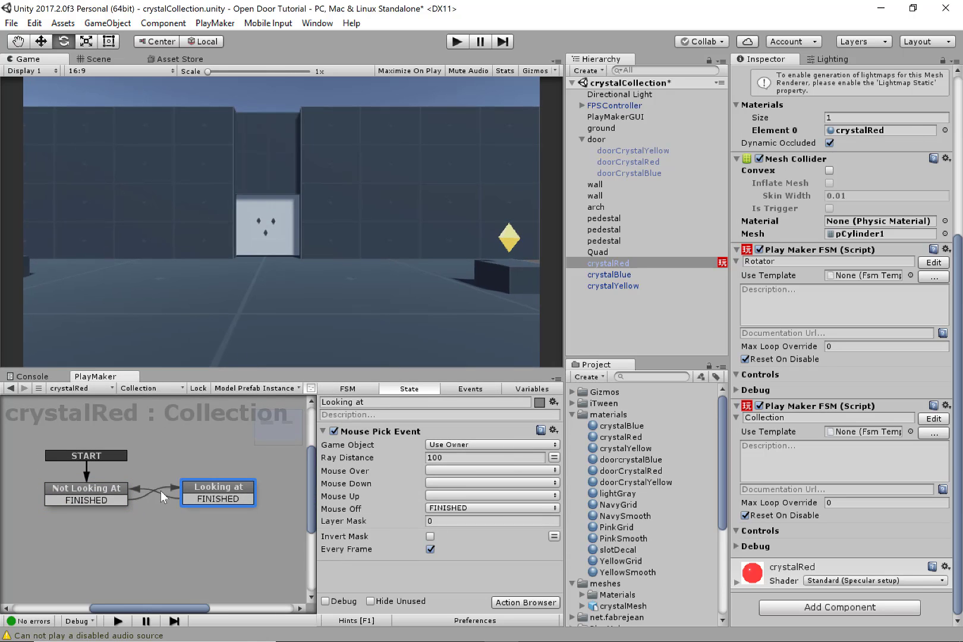
{"action": "left_click", "coordinate": [86, 487]}
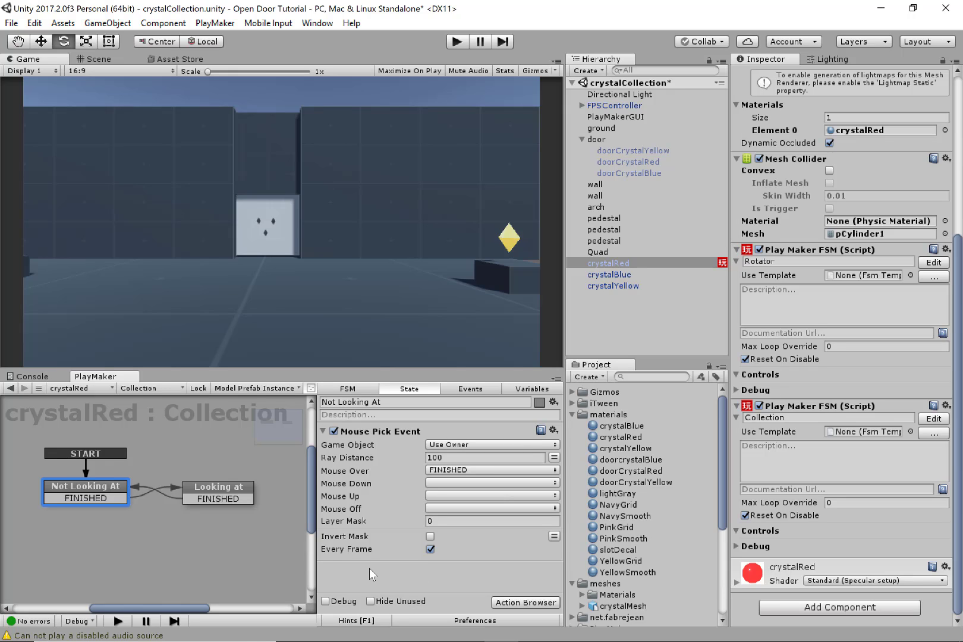
Step: Add a Set Material action to the Looking at state
{"action": "left_click", "coordinate": [223, 489]}
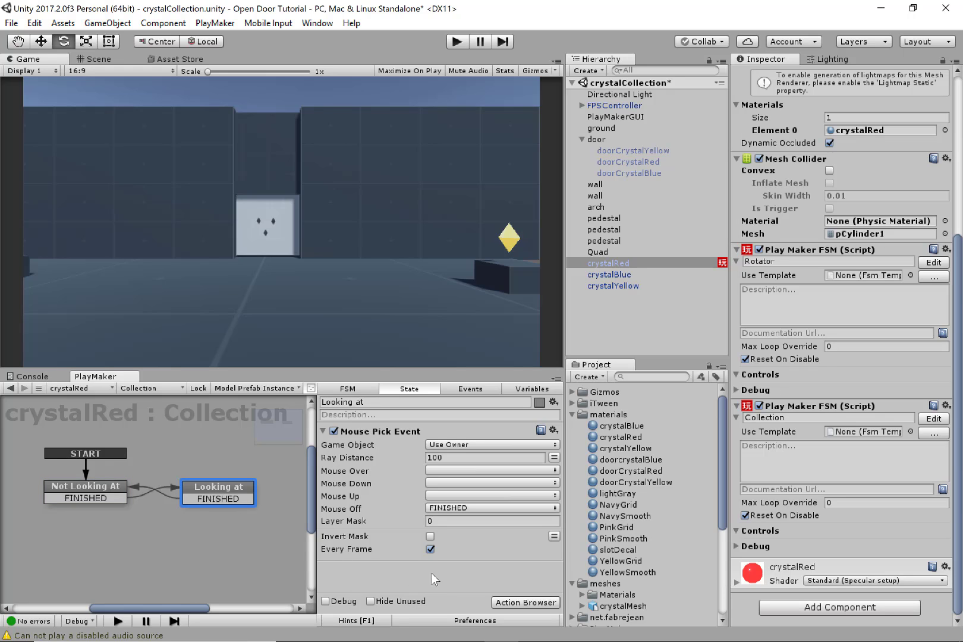
{"action": "key", "text": "grave"}
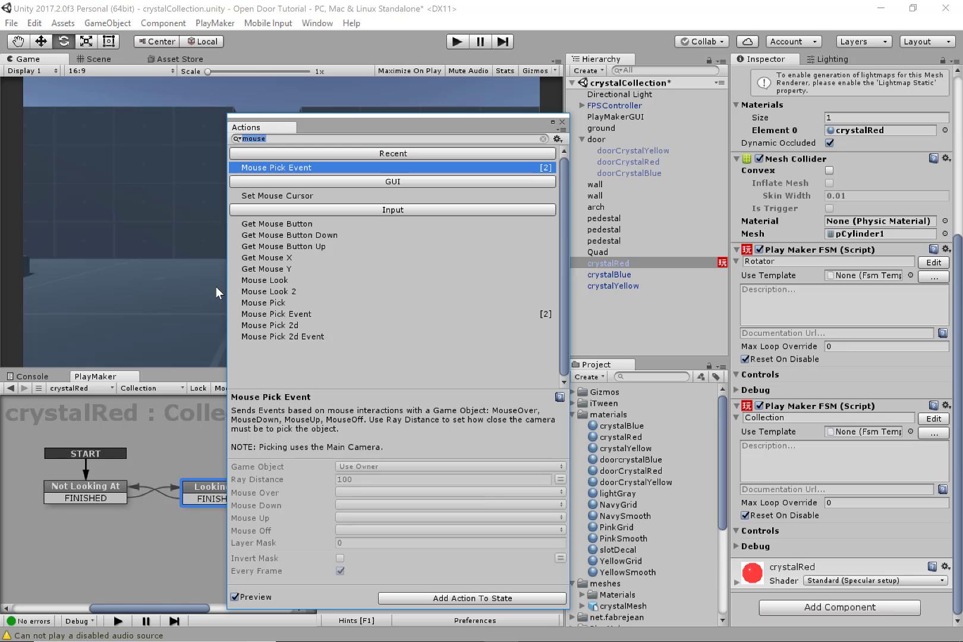
{"action": "type", "text": "set material"}
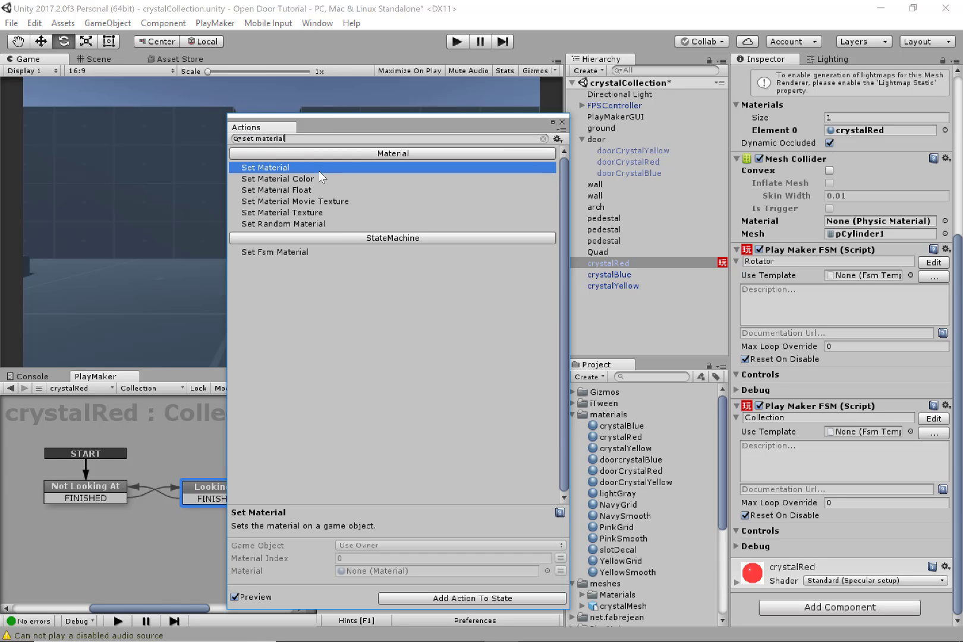
{"action": "double_click", "coordinate": [334, 167]}
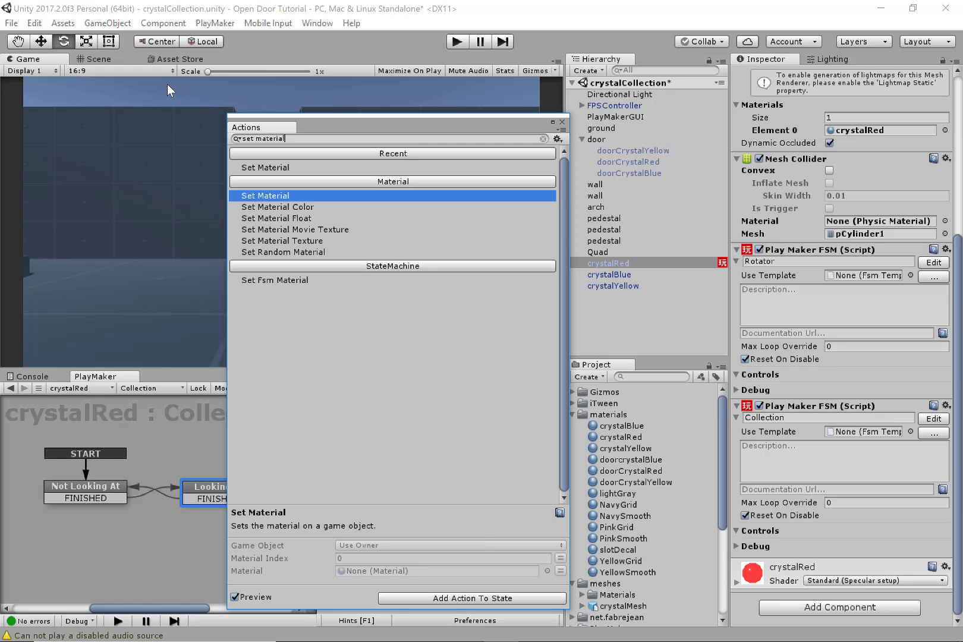
{"action": "left_click", "coordinate": [563, 122]}
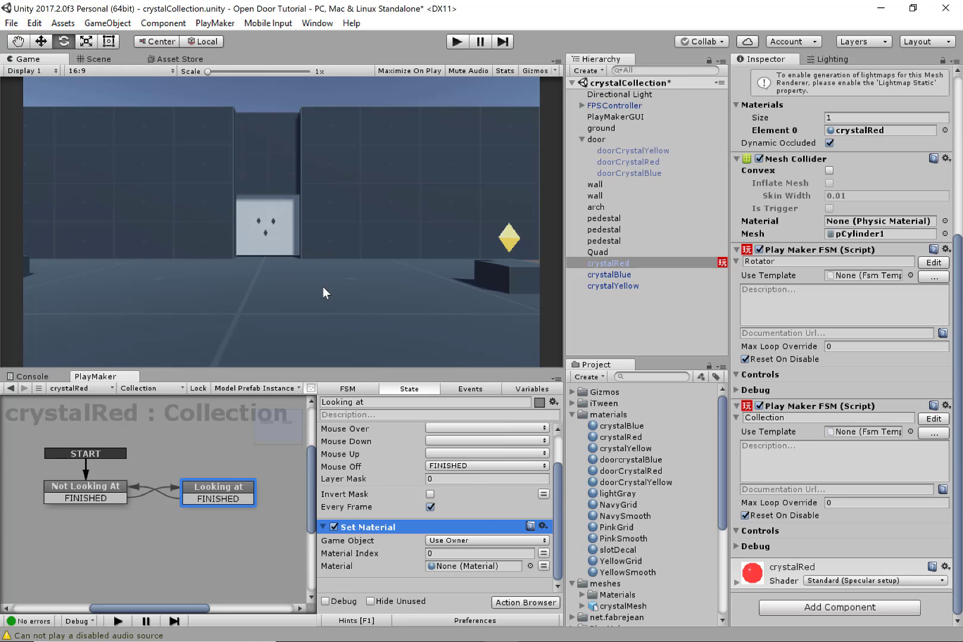
Step: In the Scene view, duplicate the crystalRed material and rename the copy crystalRedMoused
{"action": "left_click", "coordinate": [100, 58]}
{"action": "left_click_drag", "start_coordinate": [199, 121], "coordinate": [168, 124], "text": "alt"}
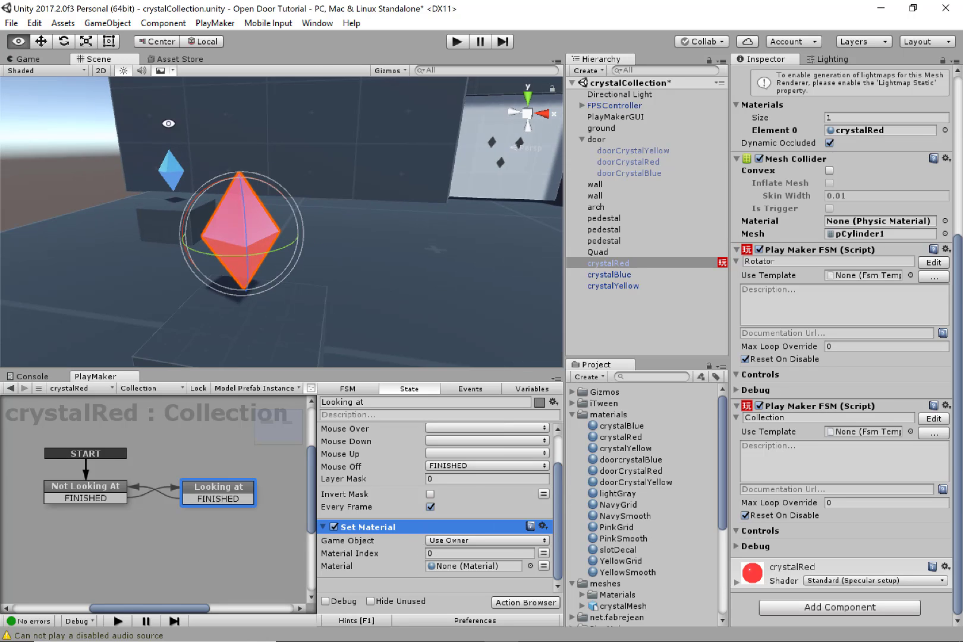
{"action": "key", "text": "q"}
{"action": "mouse_move", "coordinate": [335, 247]}
{"action": "left_mouse_down", "text": "alt"}
{"action": "mouse_move", "coordinate": [352, 245]}
{"action": "mouse_move", "coordinate": [346, 261]}
{"action": "left_mouse_up", "text": "alt"}
{"action": "scroll", "coordinate": [351, 256], "scroll_direction": "up", "scroll_amount": 2}
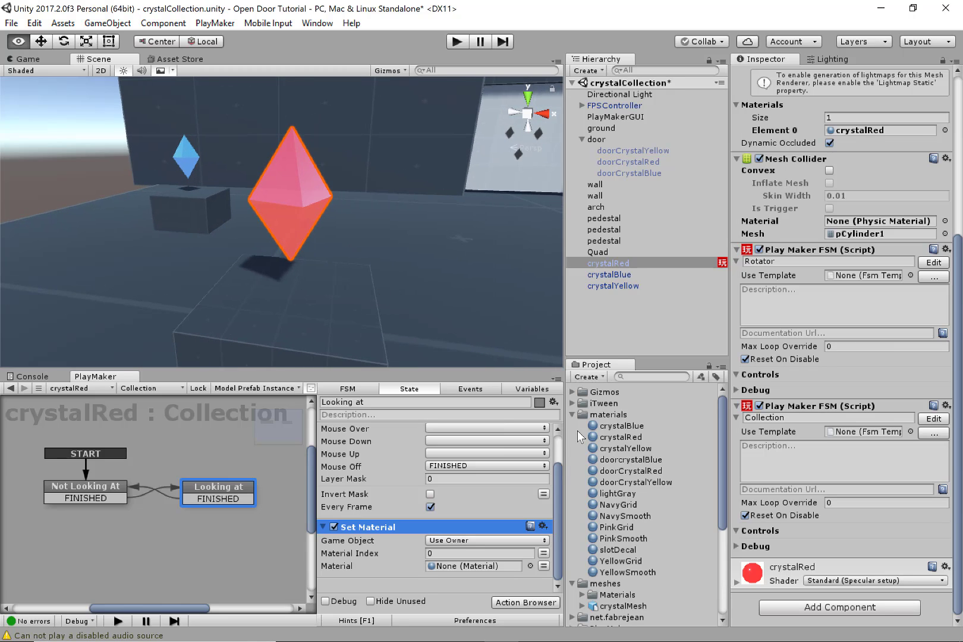
{"action": "left_click", "coordinate": [641, 437]}
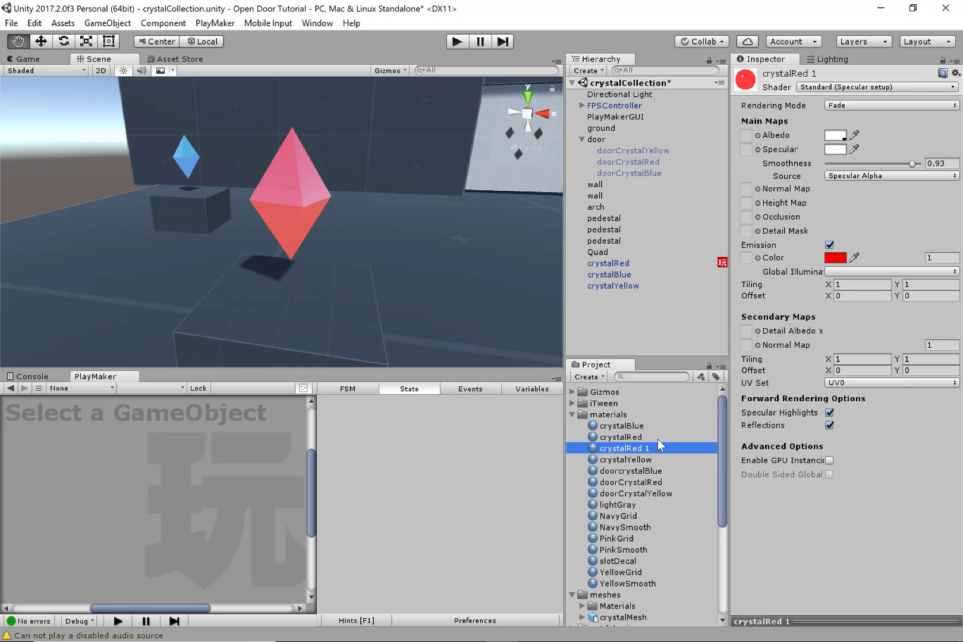
{"action": "key", "text": "F2"}
{"action": "key", "text": "Right"}
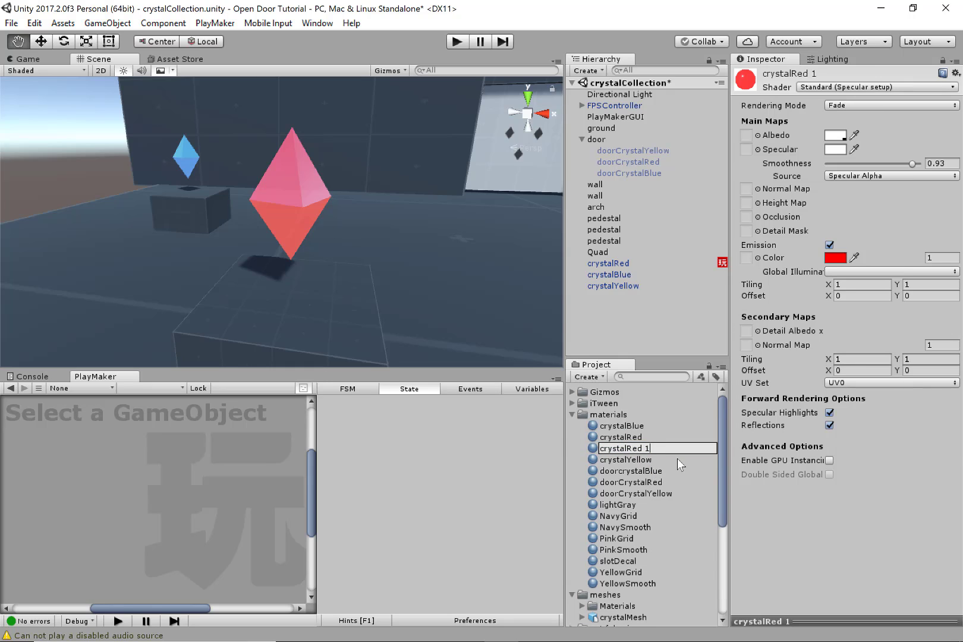
{"action": "key", "text": "BackSpace"}
{"action": "key", "text": "BackSpace"}
{"action": "type", "text": "M"}
{"action": "key", "text": "Return"}
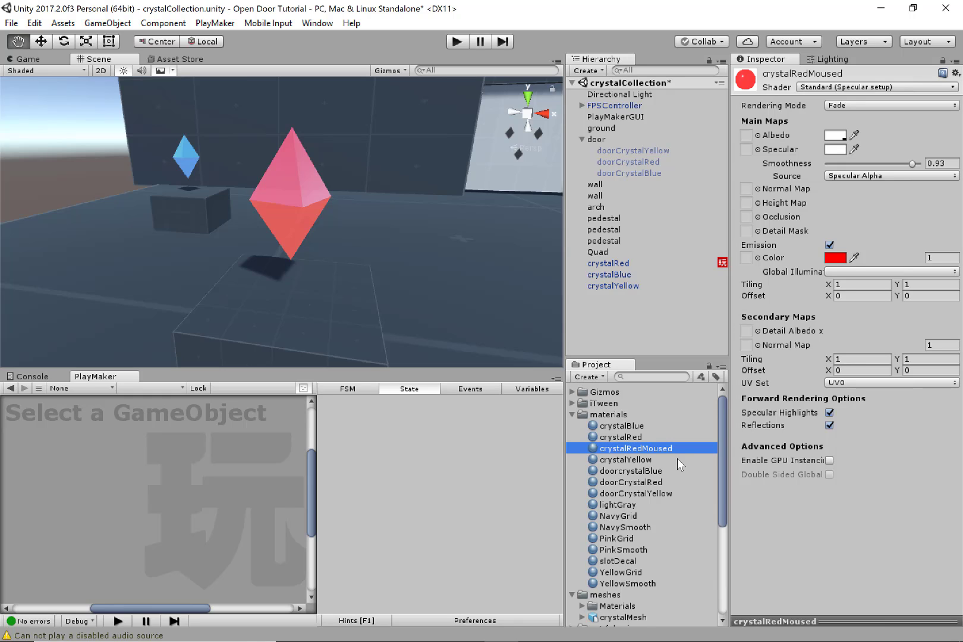
Step: Raise the HDR emission brightness of the crystalRedMoused material to 2.713
{"action": "left_click", "coordinate": [843, 258]}
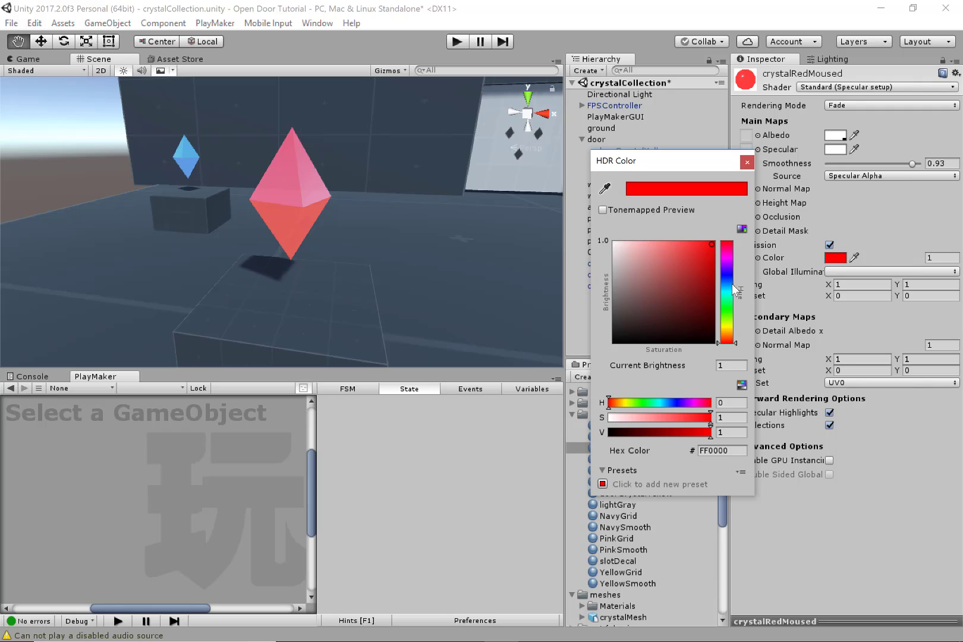
{"action": "left_click_drag", "start_coordinate": [698, 161], "coordinate": [609, 167]}
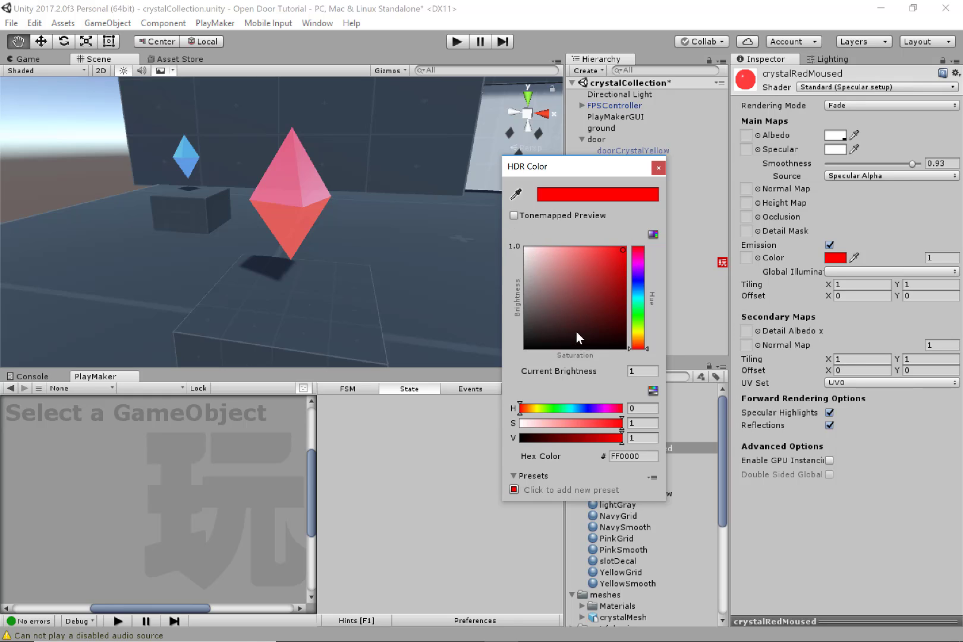
{"action": "left_click_drag", "start_coordinate": [568, 369], "coordinate": [677, 297]}
{"action": "mouse_move", "coordinate": [626, 258]}
{"action": "left_mouse_down"}
{"action": "mouse_move", "coordinate": [623, 246]}
{"action": "mouse_move", "coordinate": [576, 243]}
{"action": "mouse_move", "coordinate": [627, 238]}
{"action": "left_mouse_up"}
{"action": "left_click_drag", "start_coordinate": [594, 162], "coordinate": [450, 265]}
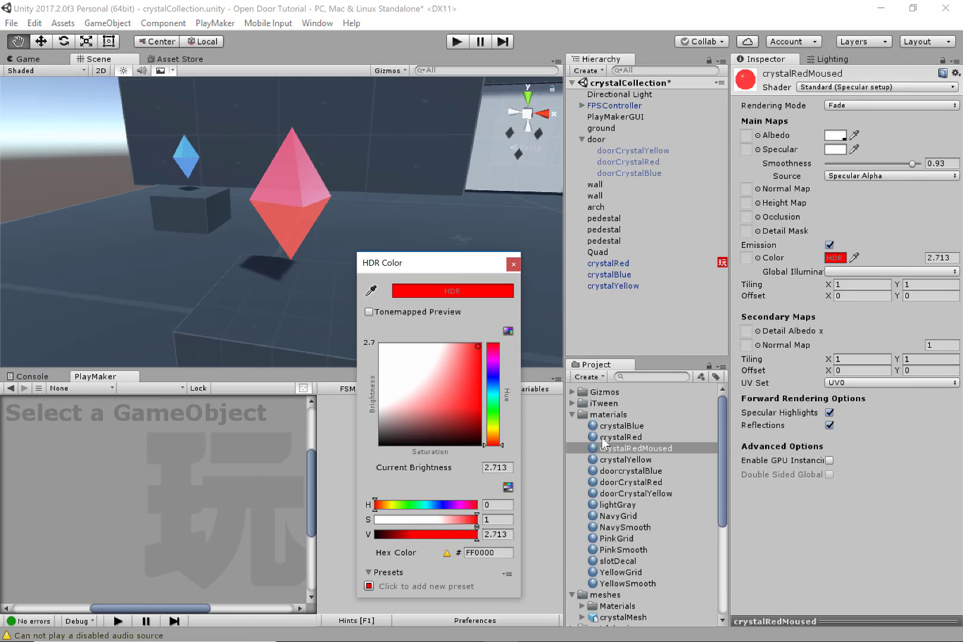
{"action": "left_click", "coordinate": [580, 420]}
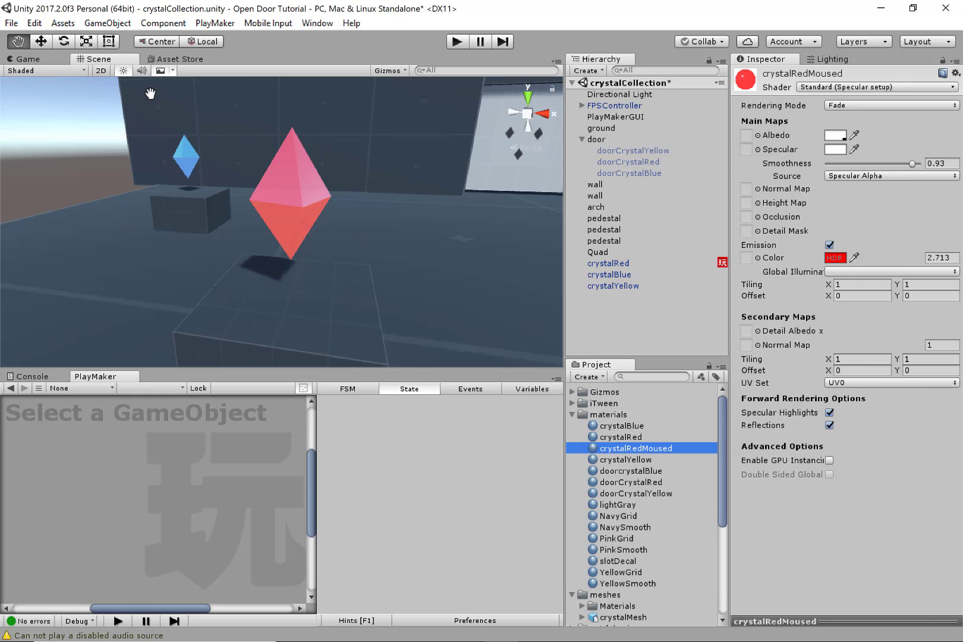
Step: Select the red crystal in the scene and assign crystalRedMoused as its Mesh Renderer material to preview it
{"action": "left_click_drag", "start_coordinate": [151, 93], "coordinate": [155, 95]}
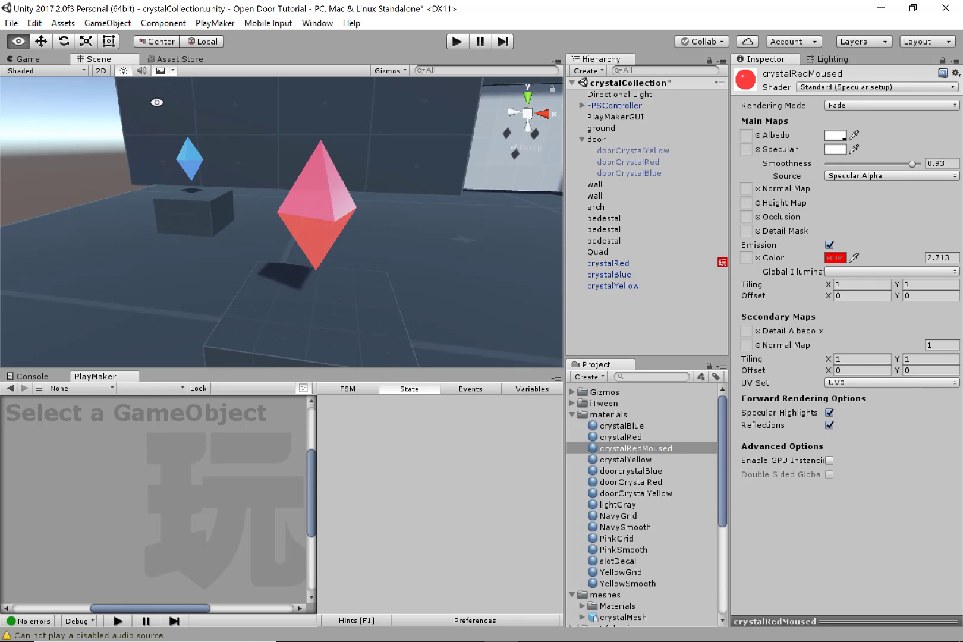
{"action": "key", "text": "w"}
{"action": "left_click", "coordinate": [318, 215]}
{"action": "left_click_drag", "start_coordinate": [362, 253], "coordinate": [356, 252], "text": "alt"}
{"action": "right_click_drag", "start_coordinate": [176, 131], "coordinate": [182, 134], "text": "alt"}
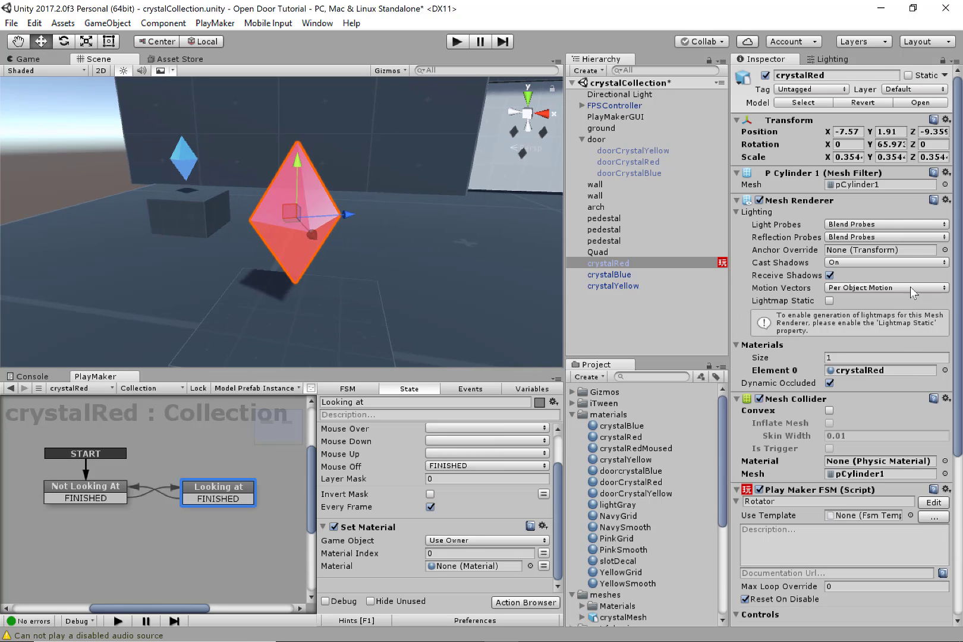
{"action": "left_click_drag", "start_coordinate": [636, 449], "coordinate": [874, 371]}
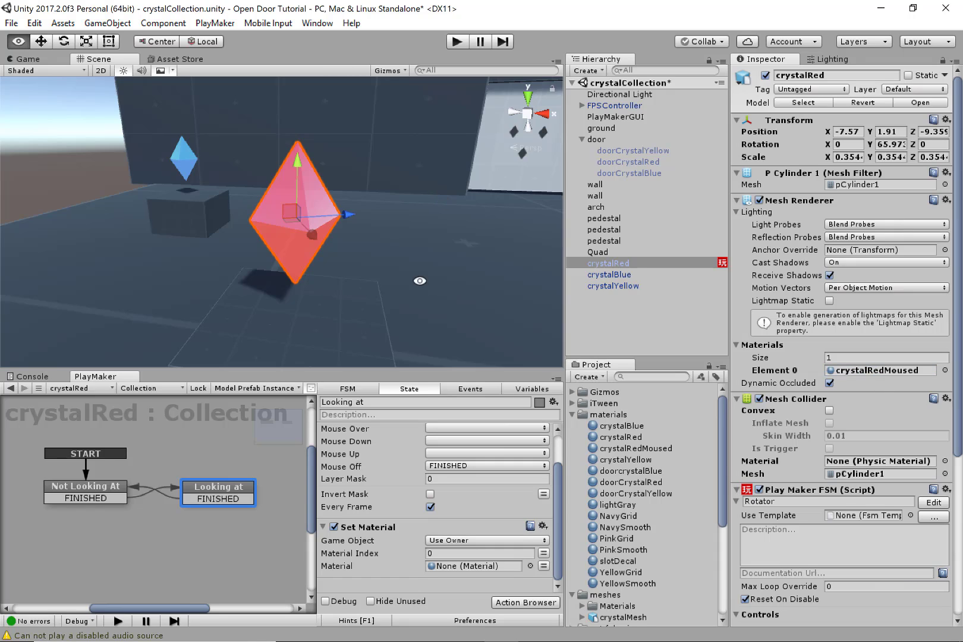
{"action": "right_click_drag", "start_coordinate": [410, 280], "coordinate": [418, 281], "text": "alt"}
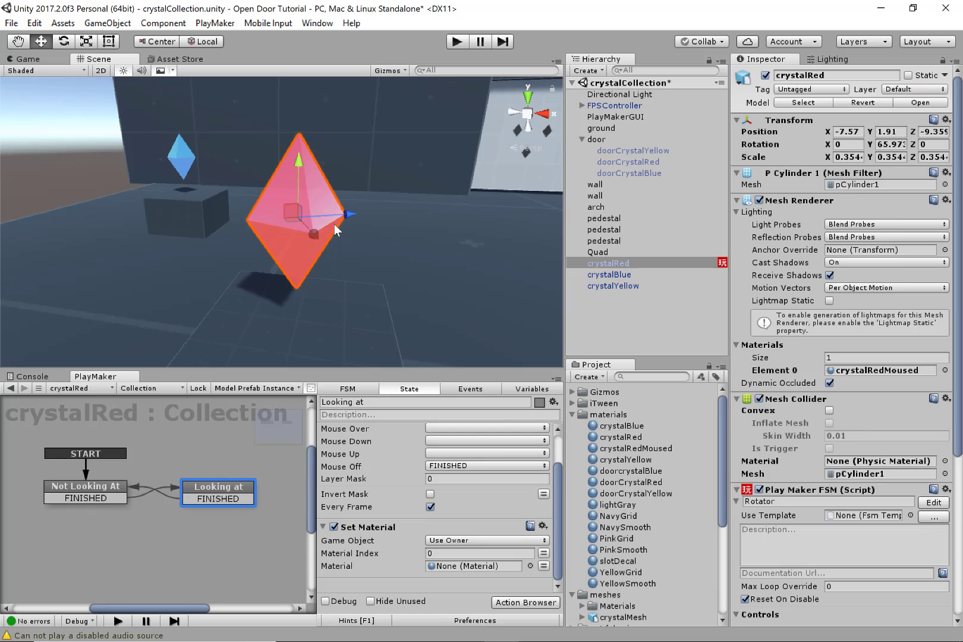
Step: Change the crystalRedMoused emission color to a paler, less saturated red while watching the crystal in the scene
{"action": "left_click", "coordinate": [668, 449]}
{"action": "left_click", "coordinate": [830, 258]}
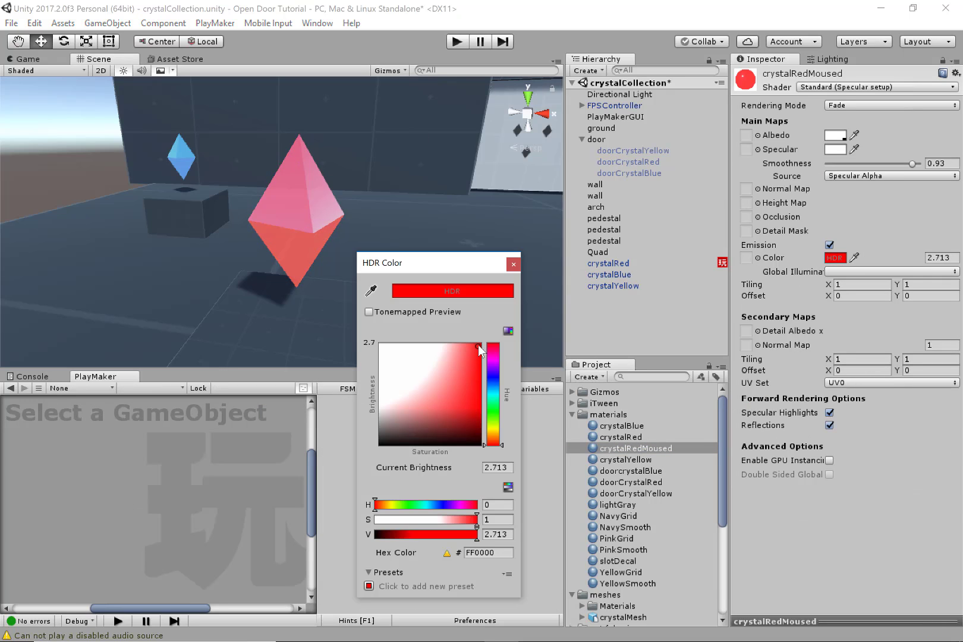
{"action": "left_click", "coordinate": [265, 282], "text": "alt"}
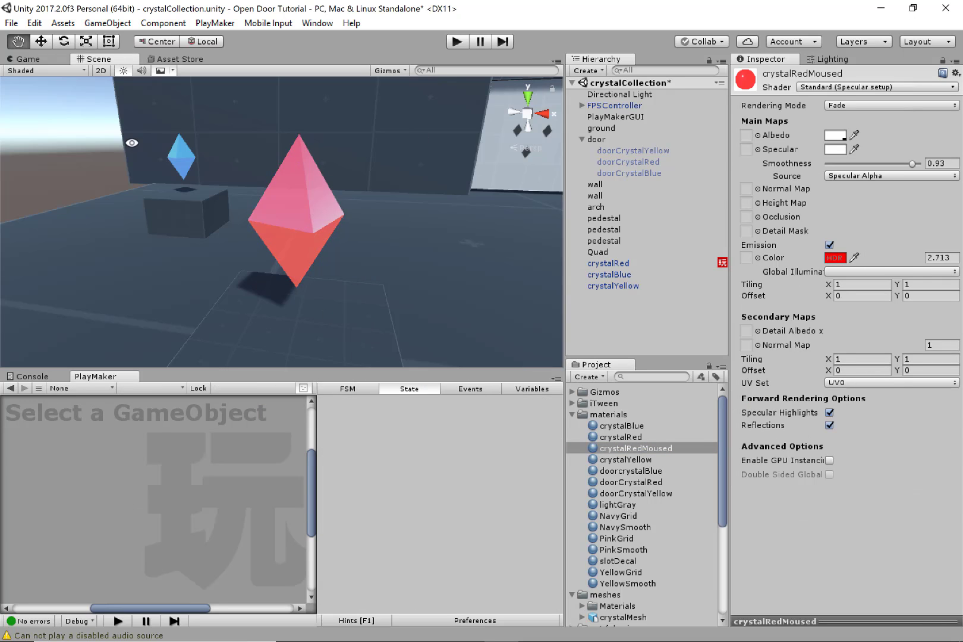
{"action": "right_click_drag", "start_coordinate": [132, 143], "coordinate": [140, 127], "text": "alt"}
{"action": "left_click_drag", "start_coordinate": [140, 128], "coordinate": [387, 230], "text": "alt"}
{"action": "right_click_drag", "start_coordinate": [387, 230], "coordinate": [467, 312], "text": "alt"}
{"action": "middle_click_drag", "start_coordinate": [394, 267], "coordinate": [379, 256], "text": "alt"}
{"action": "left_click", "coordinate": [836, 259]}
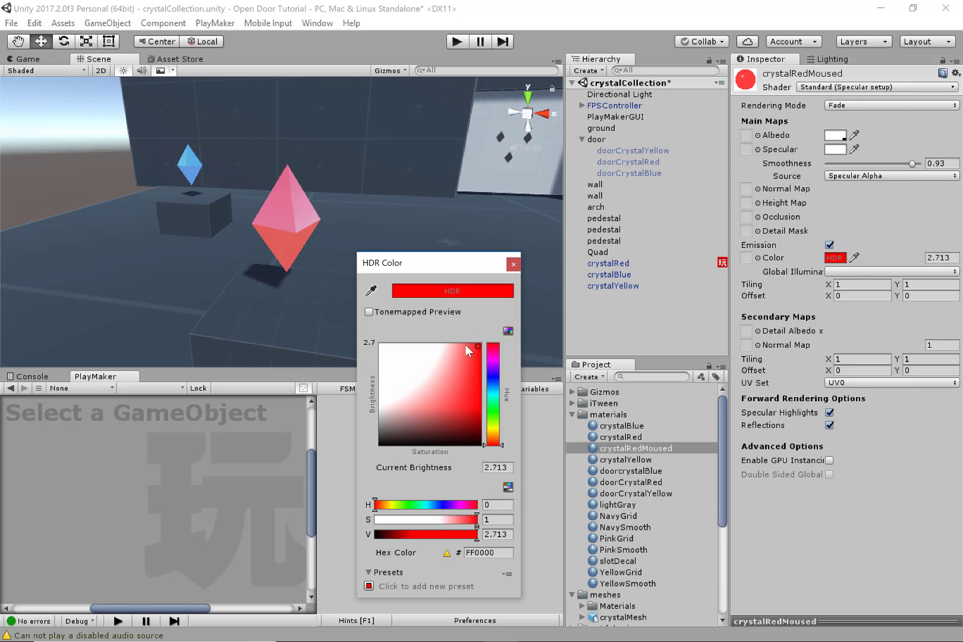
{"action": "mouse_move", "coordinate": [473, 343]}
{"action": "left_mouse_down"}
{"action": "mouse_move", "coordinate": [454, 335]}
{"action": "mouse_move", "coordinate": [466, 329]}
{"action": "left_mouse_up"}
{"action": "left_click", "coordinate": [513, 264]}
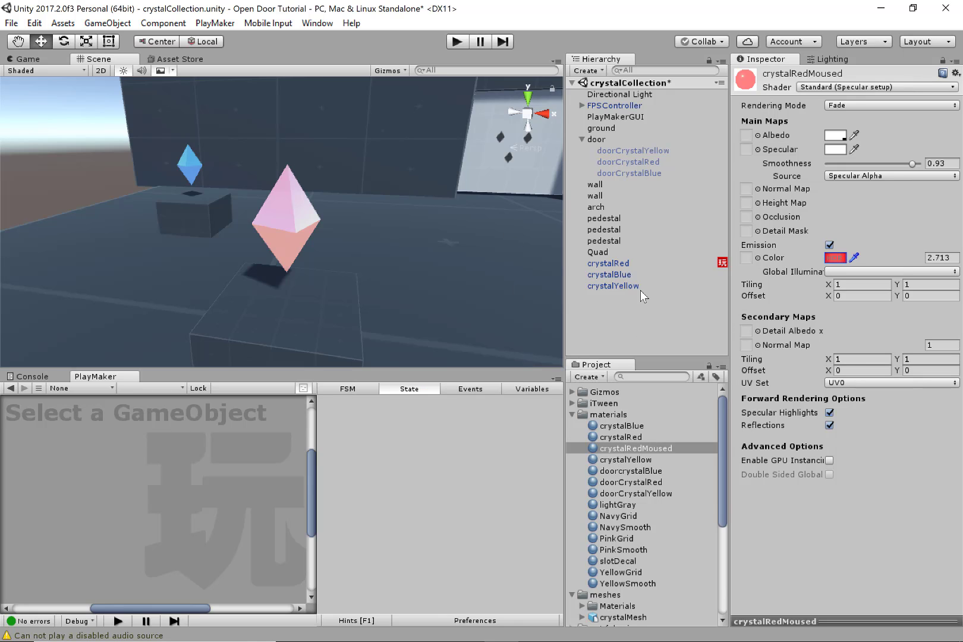
Step: Select the crystalRed object and set the Looking at state's Set Material action to use crystalRedMoused
{"action": "left_click", "coordinate": [635, 263]}
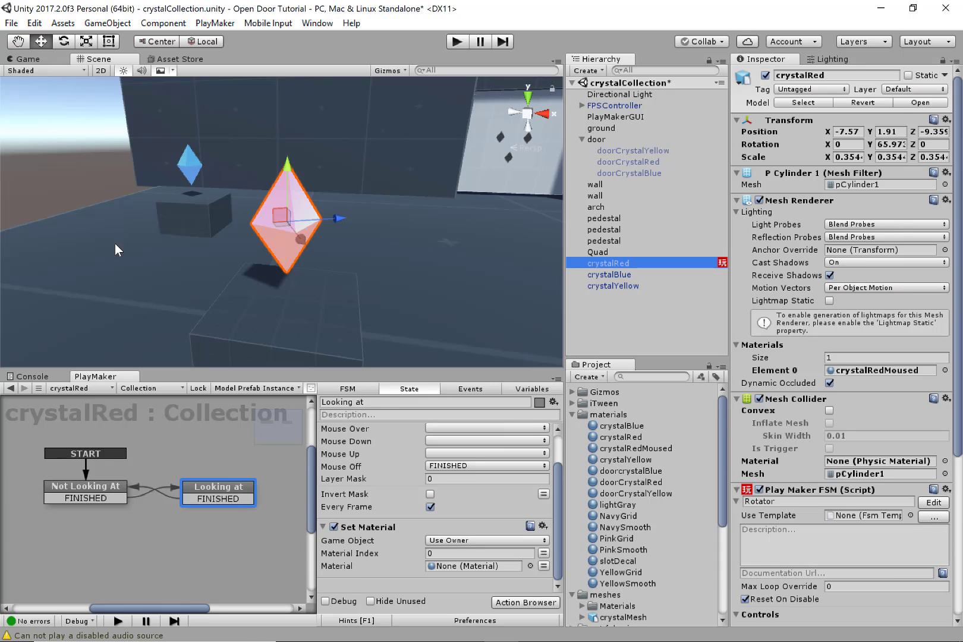
{"action": "left_click_drag", "start_coordinate": [230, 495], "coordinate": [222, 494]}
{"action": "scroll", "coordinate": [369, 497], "scroll_direction": "down", "scroll_amount": 3}
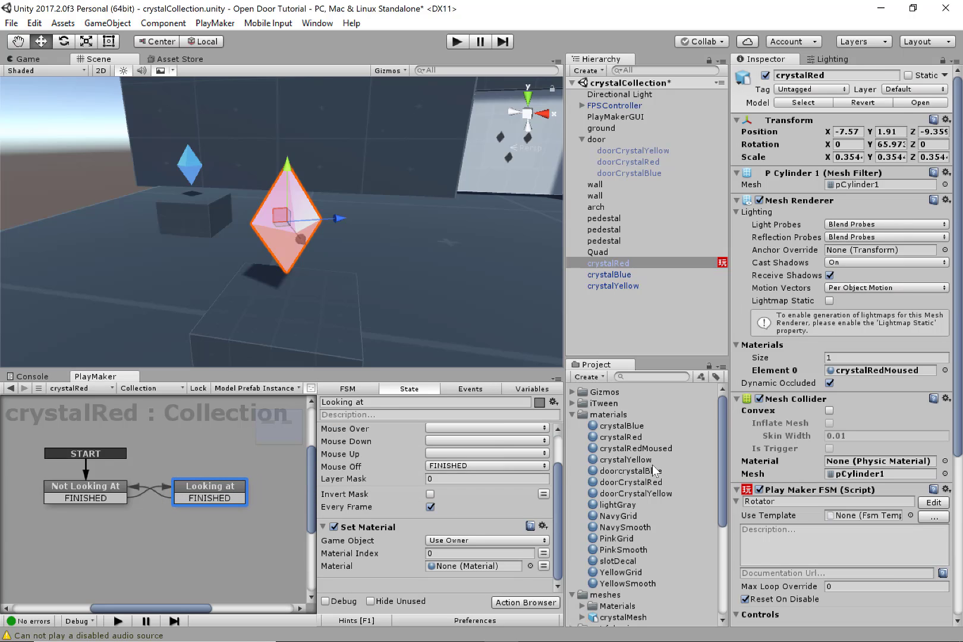
{"action": "left_click_drag", "start_coordinate": [648, 451], "coordinate": [476, 565]}
{"action": "left_click_drag", "start_coordinate": [196, 500], "coordinate": [212, 500]}
Step: Copy the Set Material action from Looking at into the Not Looking At state and set its material to crystalRed
{"action": "left_click", "coordinate": [102, 492]}
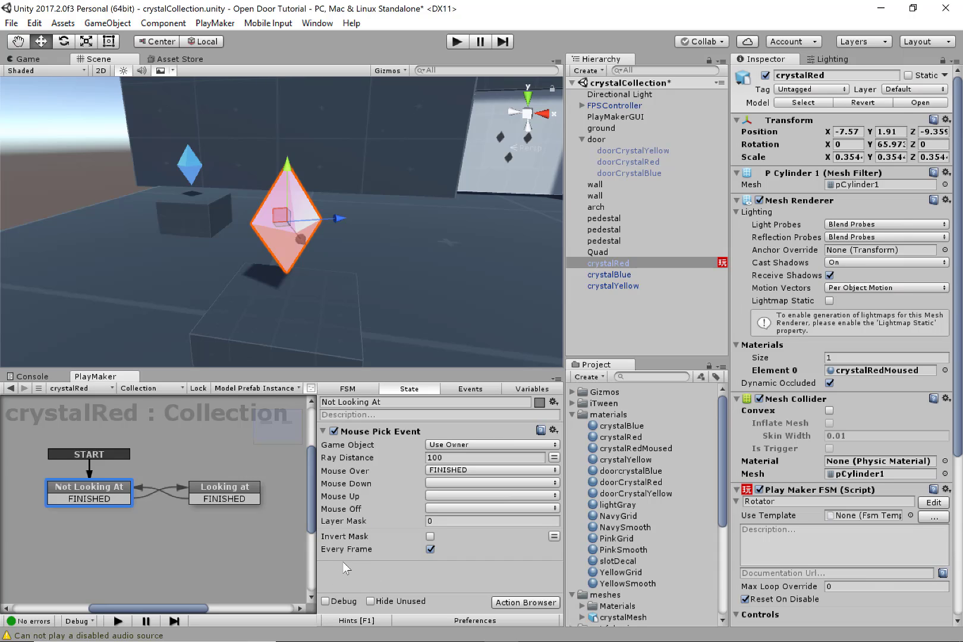
{"action": "left_click", "coordinate": [240, 490]}
{"action": "left_click", "coordinate": [397, 543]}
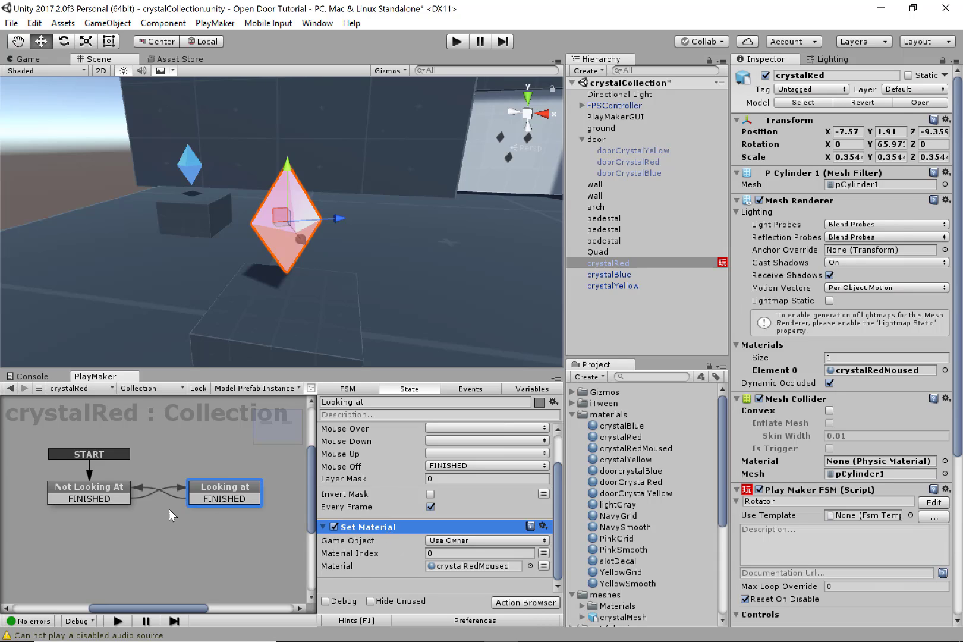
{"action": "left_click", "coordinate": [115, 493]}
{"action": "key", "text": "ctrl+v"}
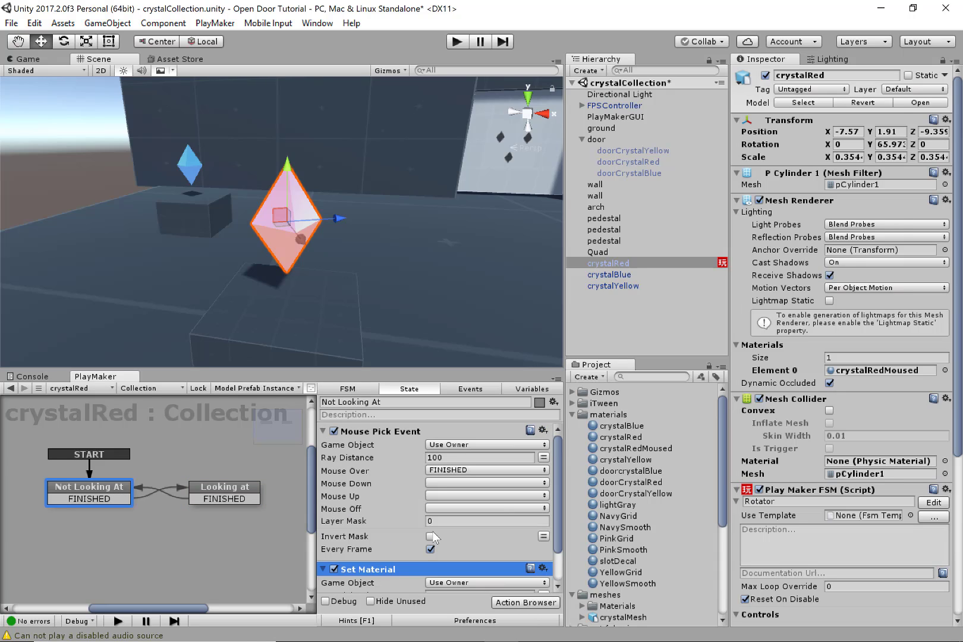
{"action": "scroll", "coordinate": [431, 532], "scroll_direction": "down", "scroll_amount": 2}
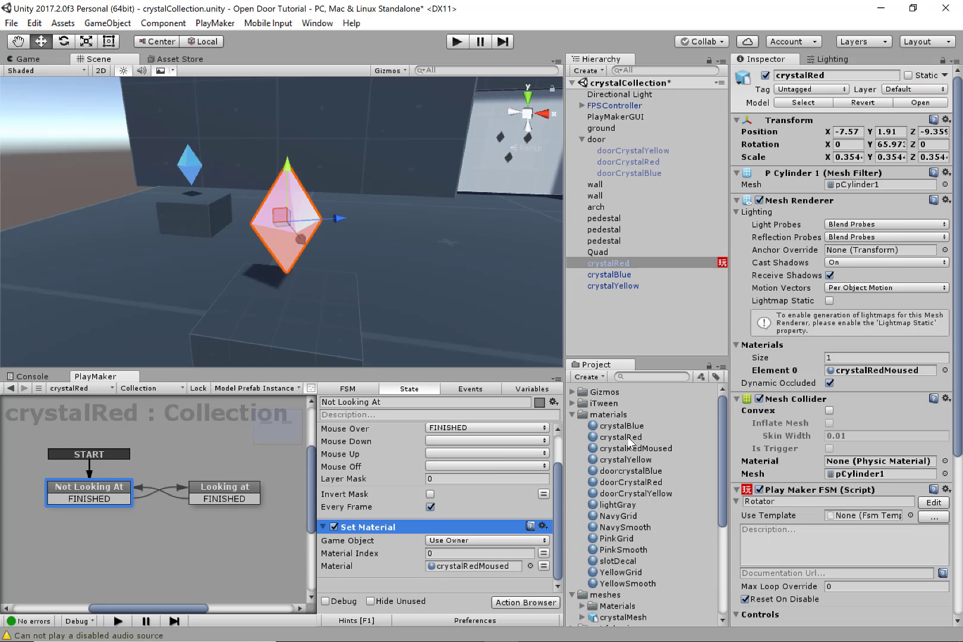
{"action": "left_click_drag", "start_coordinate": [625, 439], "coordinate": [491, 568]}
Step: Reassign the crystalRed material to the red crystal in the scene
{"action": "key", "text": "q"}
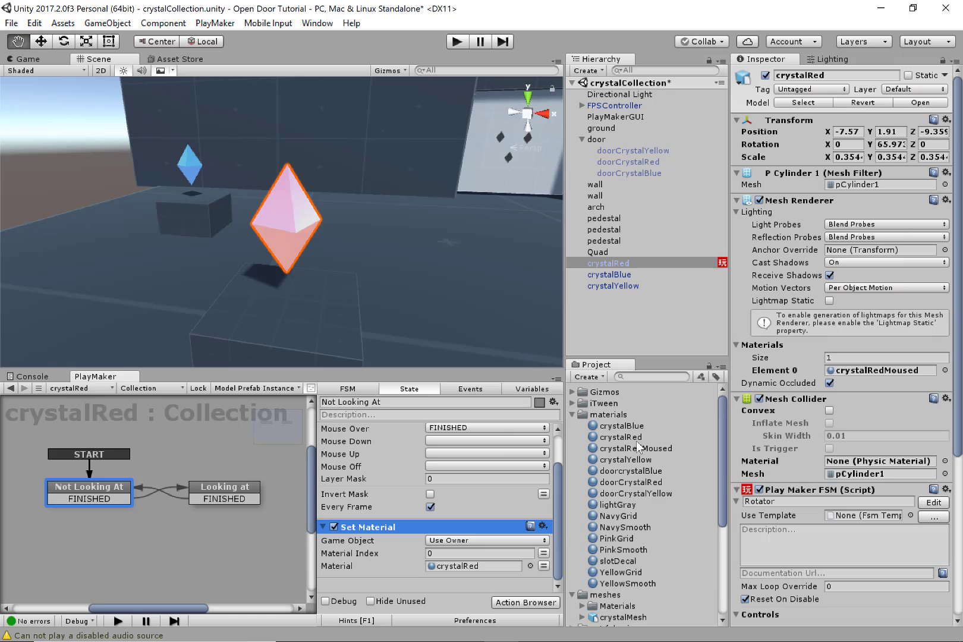
{"action": "left_click_drag", "start_coordinate": [631, 438], "coordinate": [317, 227]}
{"action": "scroll", "coordinate": [179, 127], "scroll_direction": "down", "scroll_amount": 3, "text": "alt"}
{"action": "left_click_drag", "start_coordinate": [179, 128], "coordinate": [357, 253], "text": "alt"}
{"action": "middle_click_drag", "start_coordinate": [357, 253], "coordinate": [438, 305], "text": "alt"}
{"action": "right_click_drag", "start_coordinate": [438, 305], "coordinate": [463, 321], "text": "alt"}
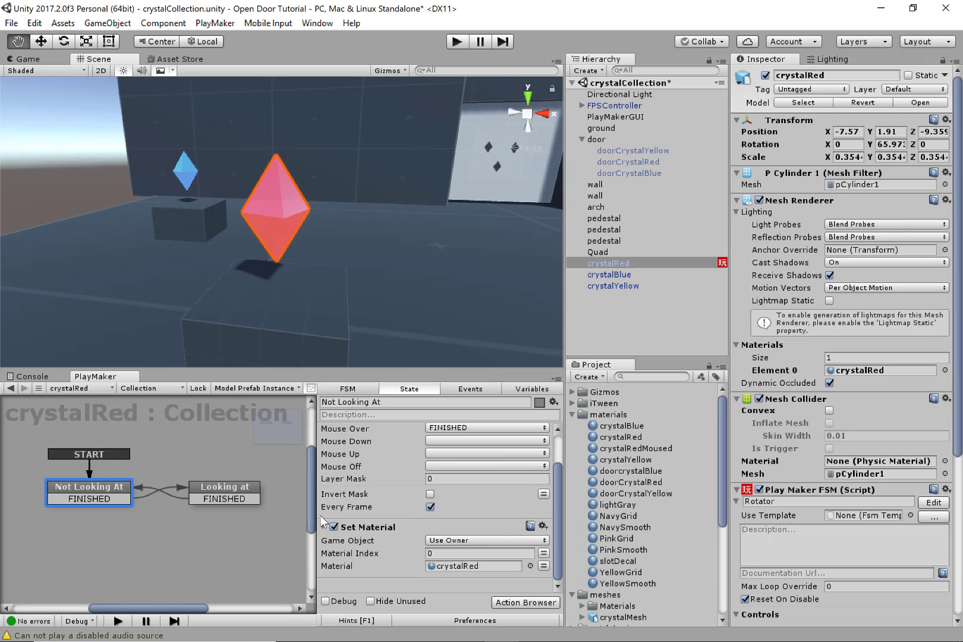
Step: Run the scene, walk up to the red crystal and look at and away from it to test the material swap, and stop play mode
{"action": "left_click", "coordinate": [456, 41]}
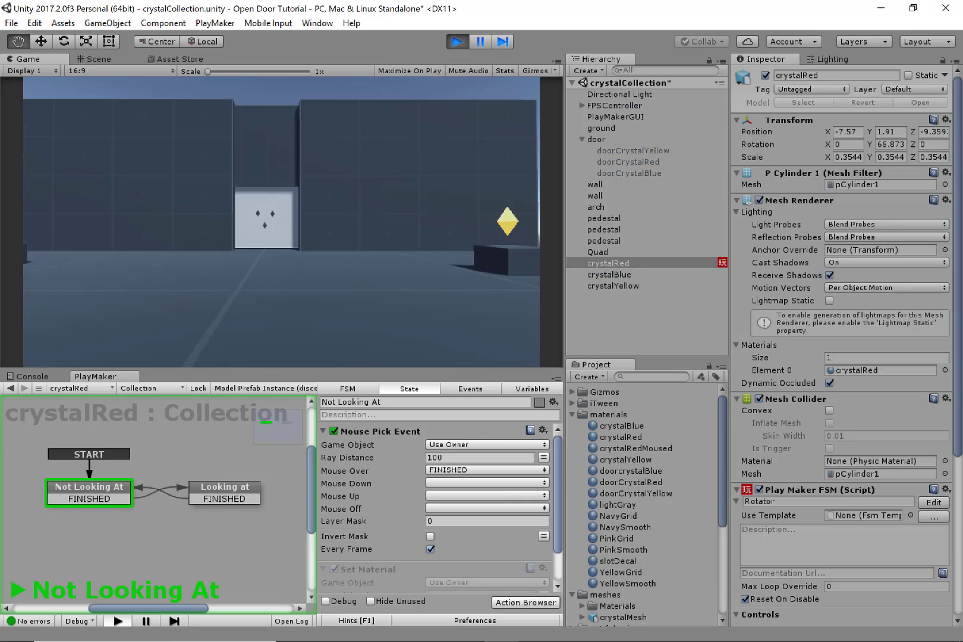
{"action": "key", "text": "w"}
{"action": "key", "text": "a"}
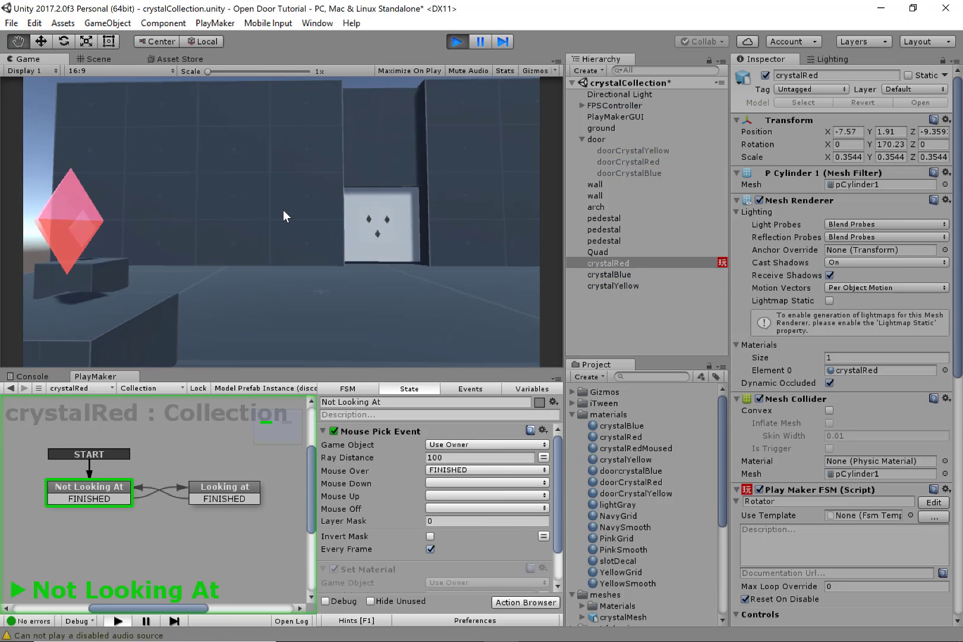
{"action": "key", "text": "a"}
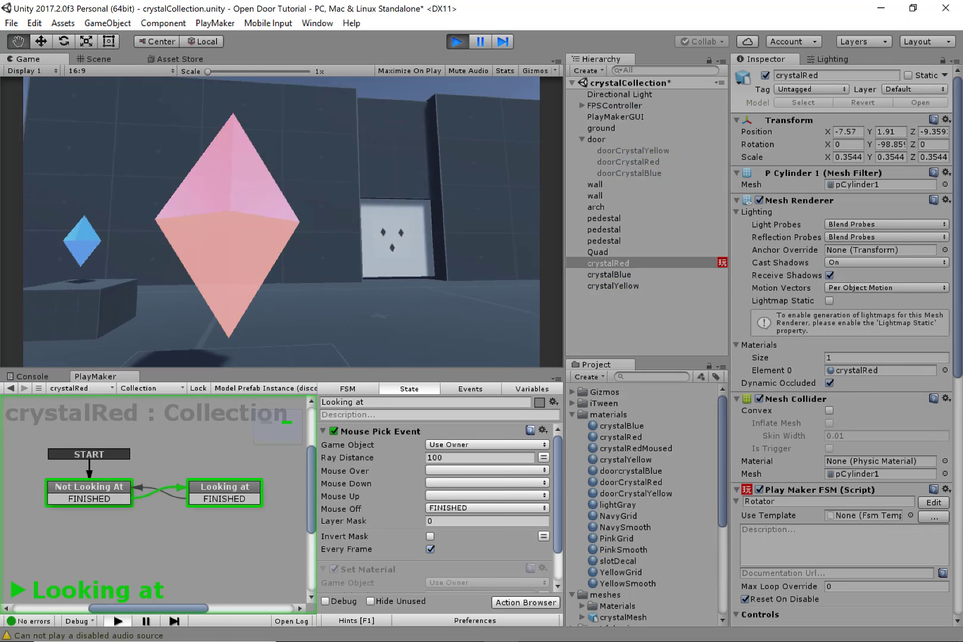
{"action": "key", "text": "s"}
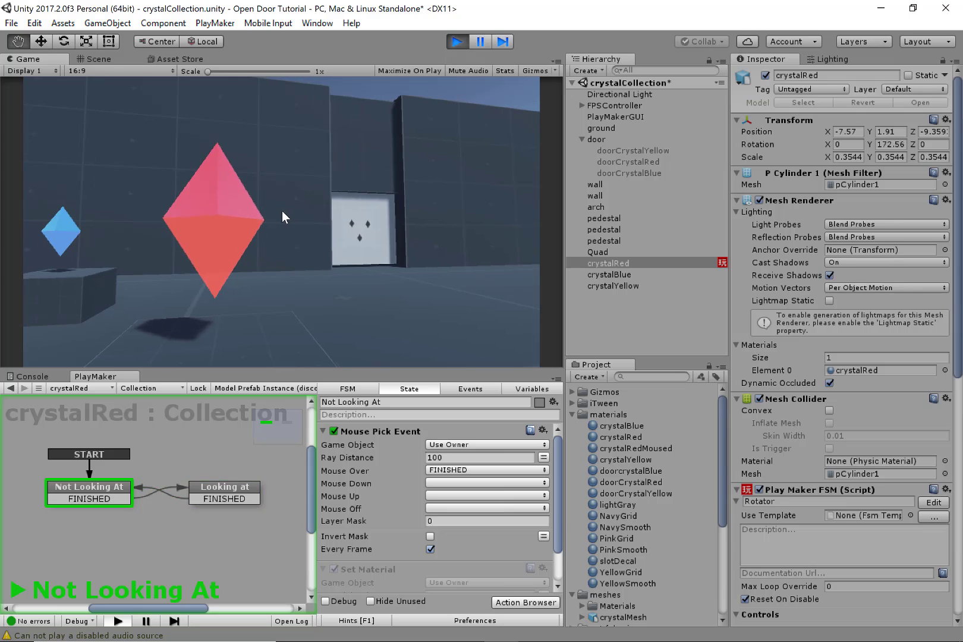
{"action": "key", "text": "Escape"}
{"action": "left_click", "coordinate": [464, 46]}
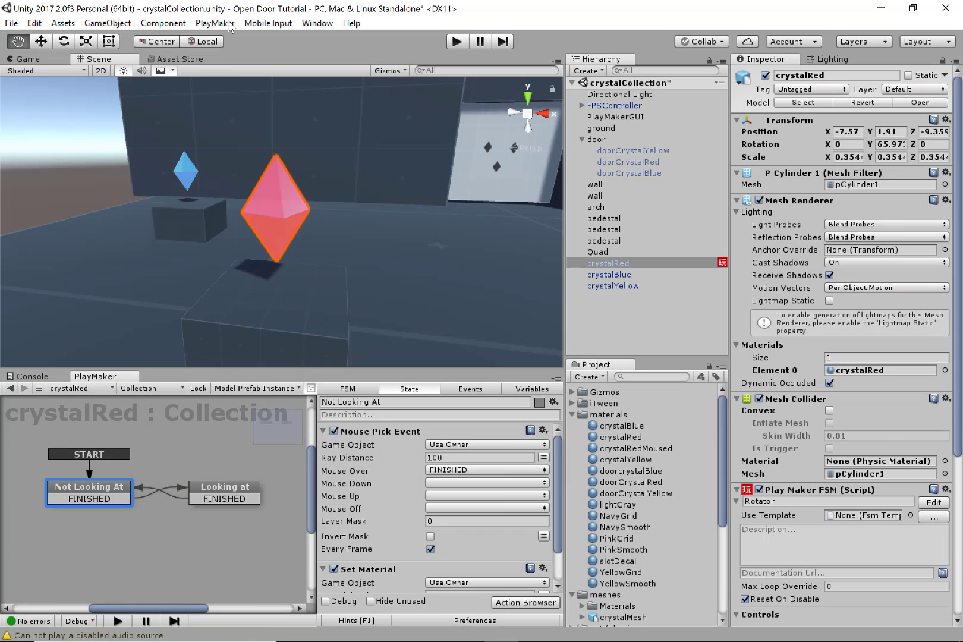
Step: Duplicate the crystalBlue and crystalYellow materials together
{"action": "mouse_move", "coordinate": [358, 255]}
{"action": "left_mouse_down", "text": "alt"}
{"action": "mouse_move", "coordinate": [178, 127]}
{"action": "mouse_move", "coordinate": [174, 135]}
{"action": "mouse_move", "coordinate": [360, 262]}
{"action": "left_mouse_up", "text": "alt"}
{"action": "left_click", "coordinate": [668, 425]}
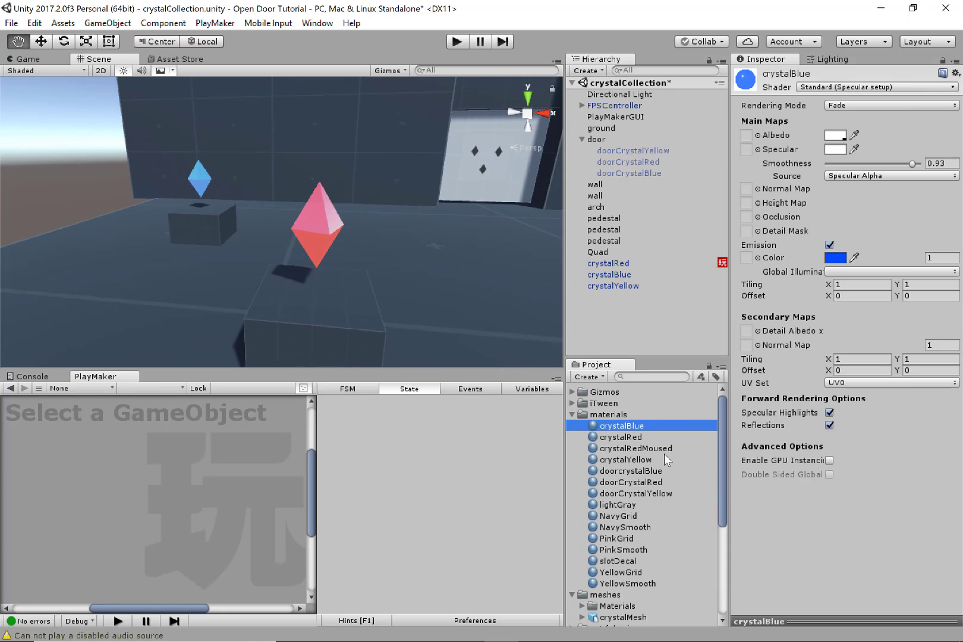
{"action": "left_click", "coordinate": [668, 459], "text": "ctrl"}
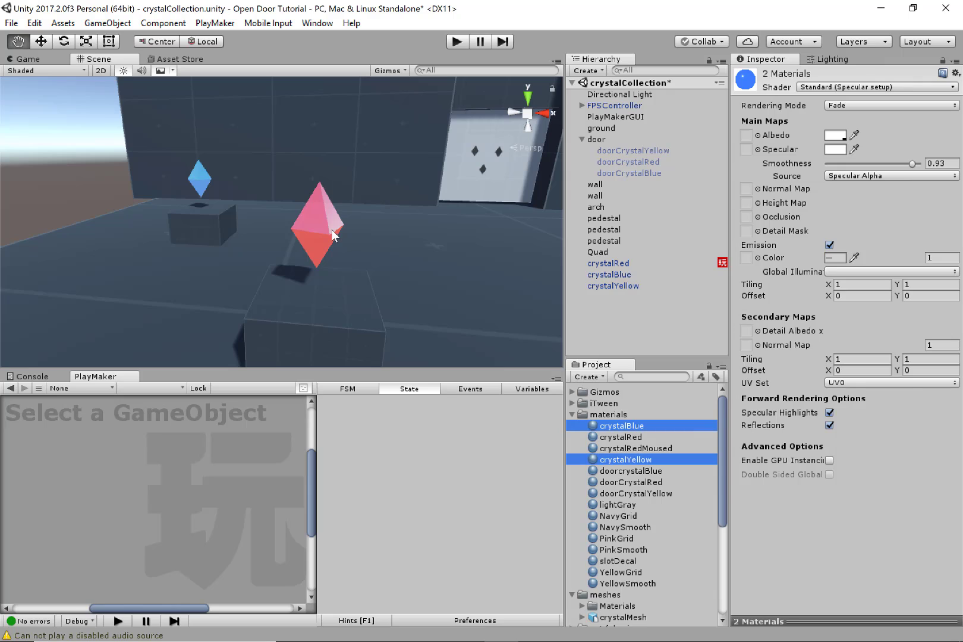
{"action": "key", "text": "ctrl+d"}
Step: Rename the duplicated yellow crystal material as crystalYellowMoused
{"action": "left_click", "coordinate": [668, 482]}
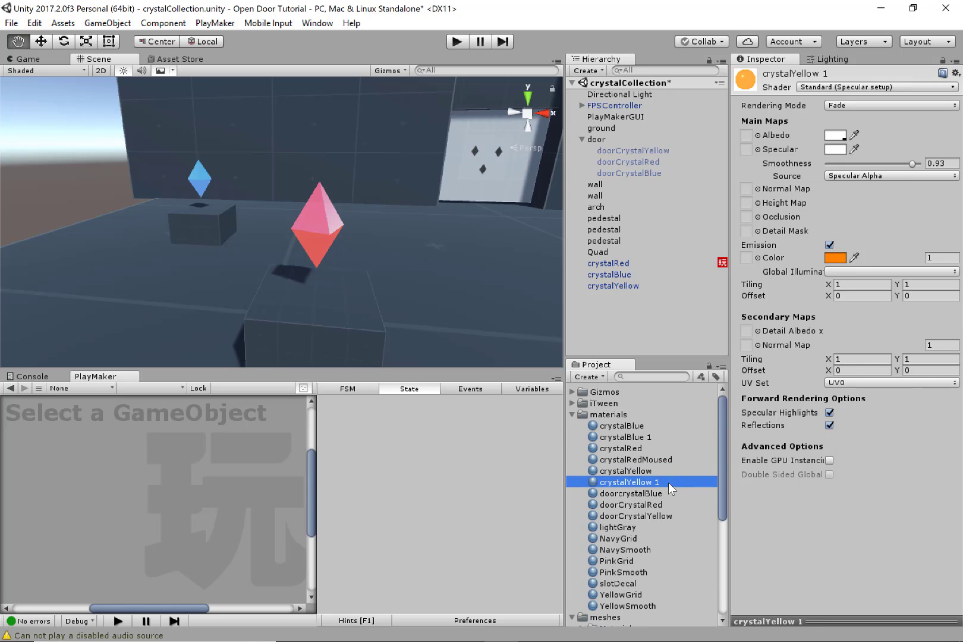
{"action": "key", "text": "F2"}
{"action": "key", "text": "End"}
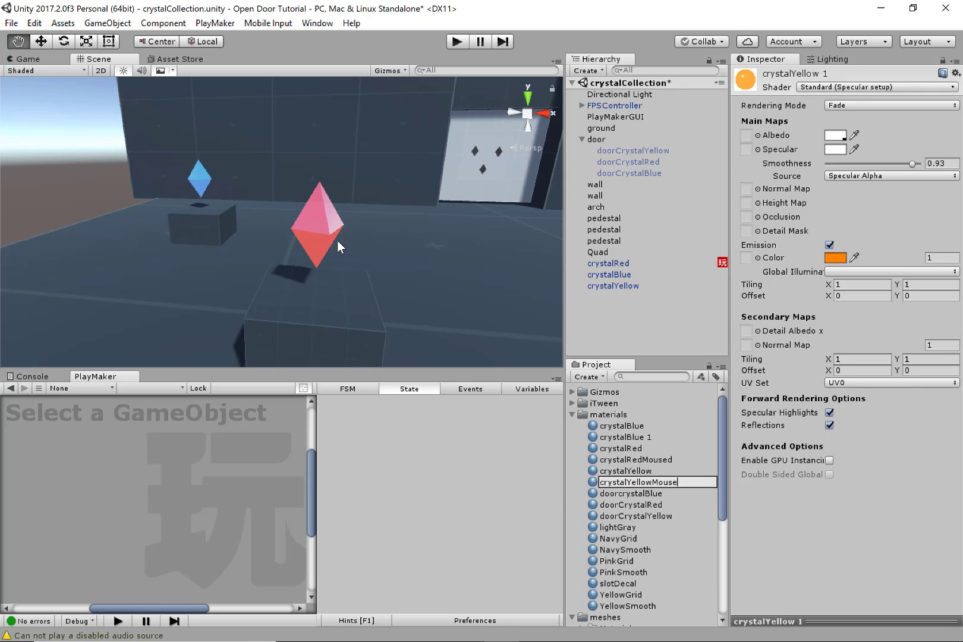
{"action": "type", "text": "Moused"}
{"action": "key", "text": "Return"}
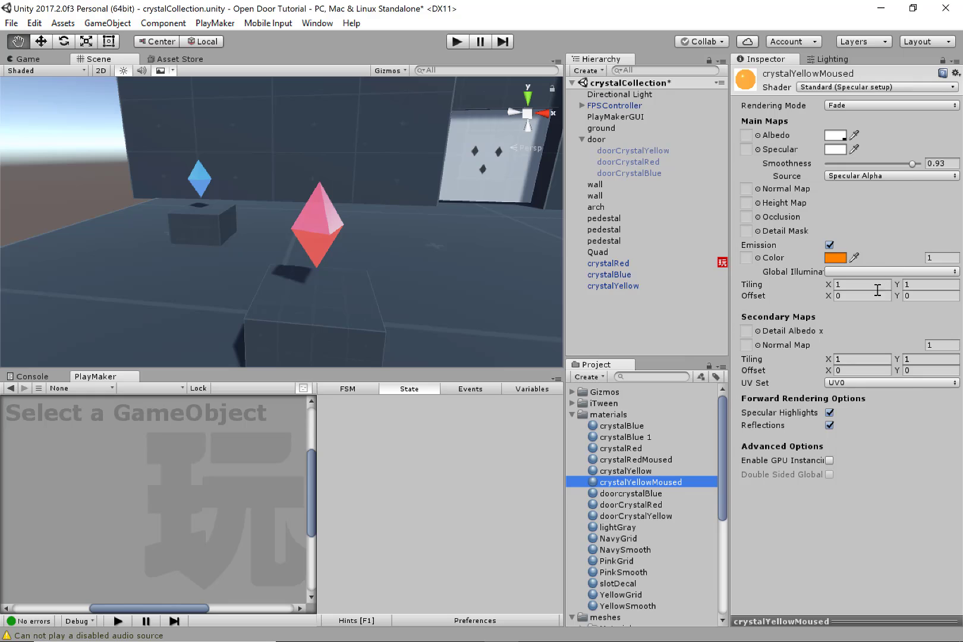
Step: Lighten the emission color of the crystalYellowMoused material to a pale orange by lowering its saturation at full brightness
{"action": "left_click", "coordinate": [836, 259]}
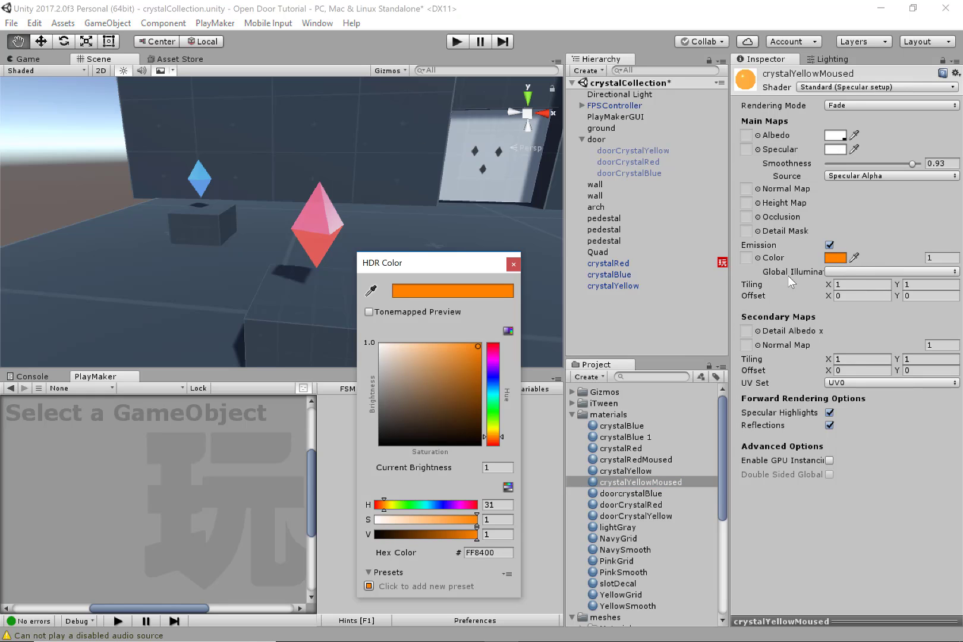
{"action": "left_click_drag", "start_coordinate": [480, 345], "coordinate": [424, 340]}
{"action": "left_click", "coordinate": [513, 264]}
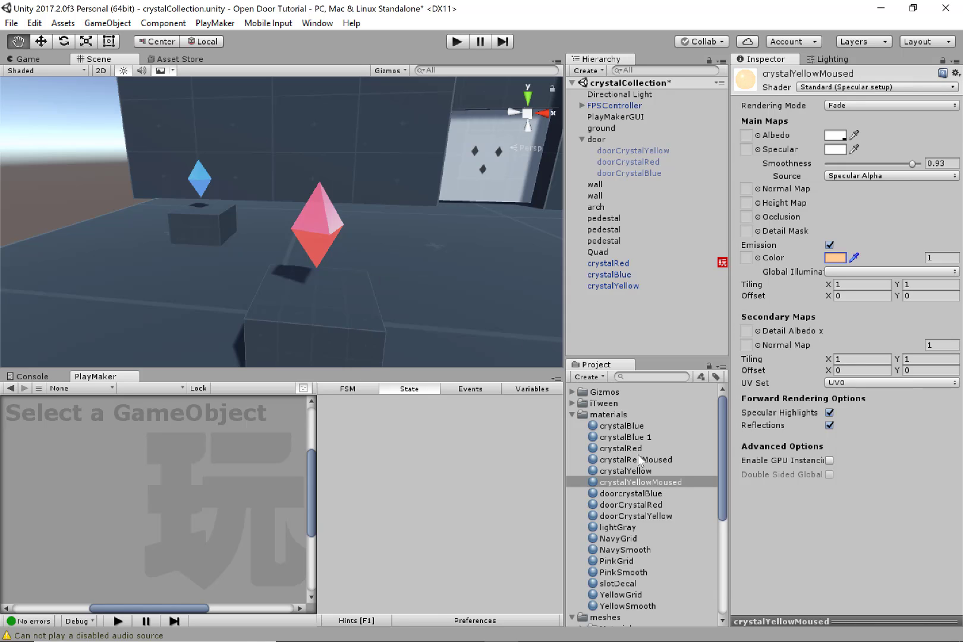
Step: Rename the duplicated blue crystal material as crystalBlueMoused
{"action": "left_click", "coordinate": [679, 437]}
{"action": "key", "text": "F2"}
{"action": "key", "text": "End"}
{"action": "key", "text": "BackSpace"}
{"action": "key", "text": "BackSpace"}
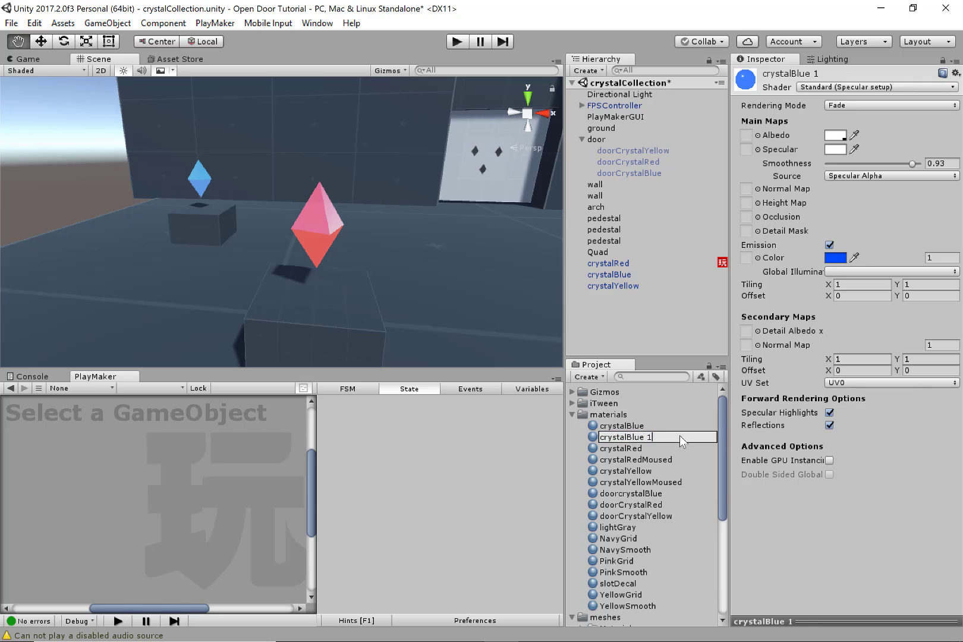
{"action": "type", "text": "Moused"}
{"action": "key", "text": "Return"}
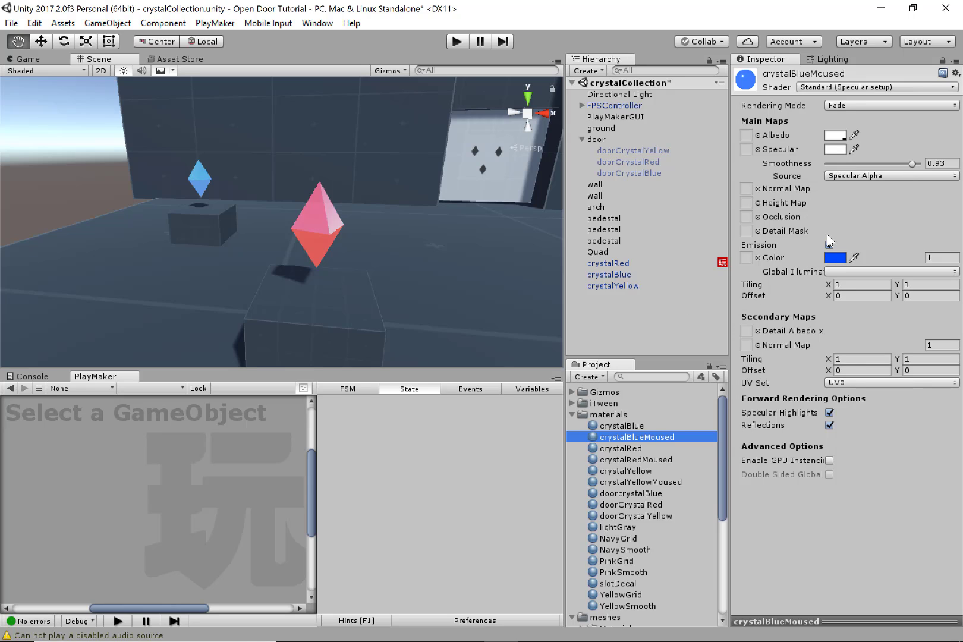
Step: Lighten the emission color of the crystalBlueMoused material to a pale blue, about A3BEFF
{"action": "left_click", "coordinate": [837, 258]}
{"action": "left_click_drag", "start_coordinate": [477, 345], "coordinate": [415, 335]}
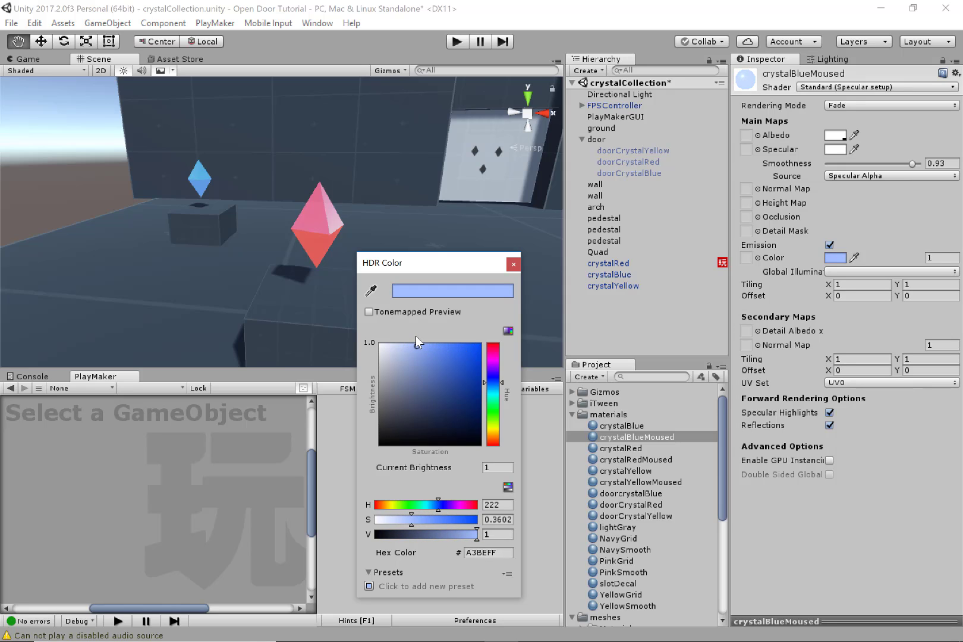
{"action": "left_click", "coordinate": [513, 261]}
Step: Select the crystalRed object in the scene to bring up its components and Collection FSM
{"action": "scroll", "coordinate": [345, 268], "scroll_direction": "up", "scroll_amount": 2}
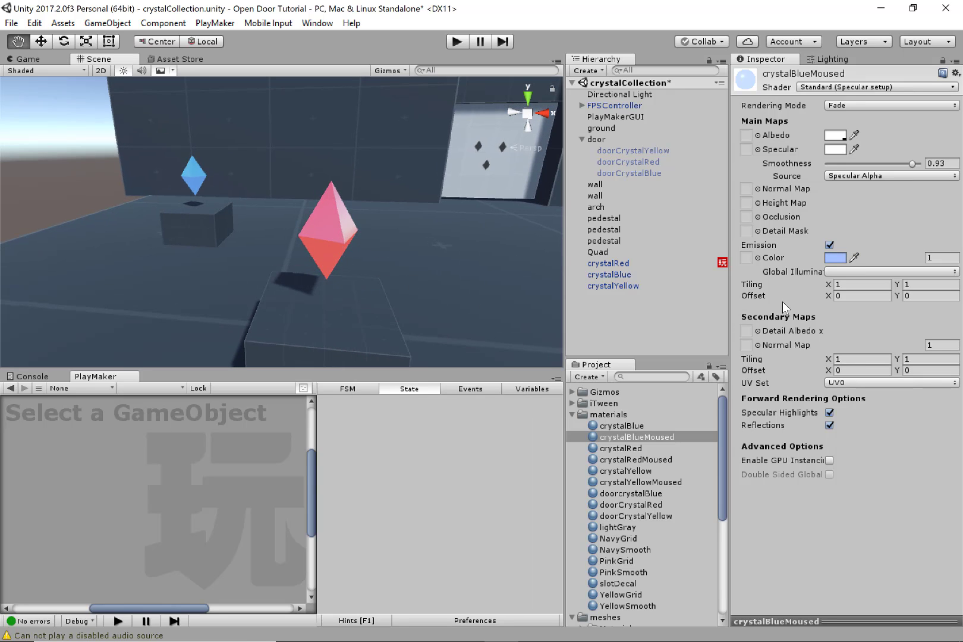
{"action": "left_click", "coordinate": [676, 262]}
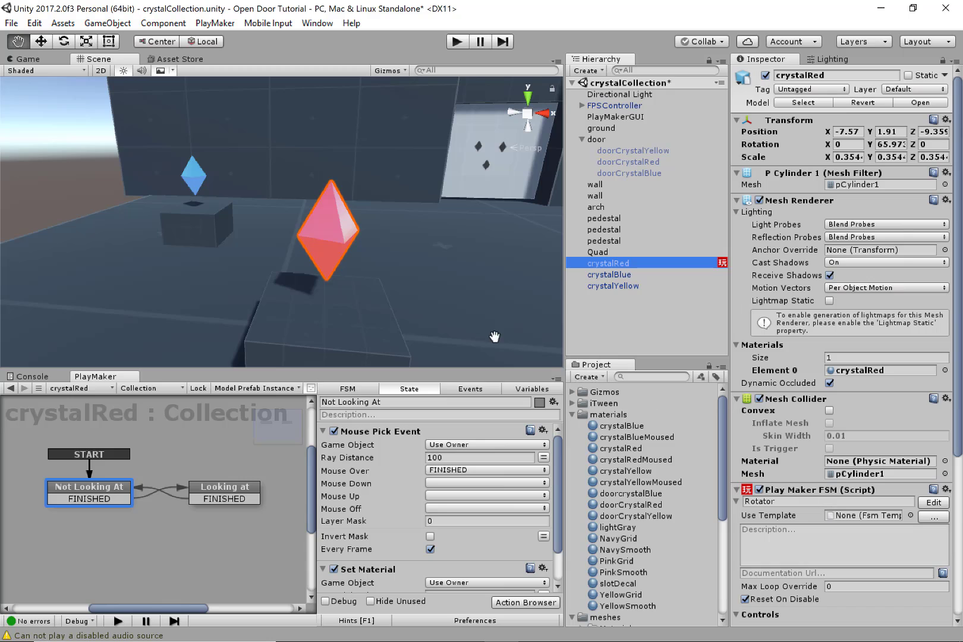